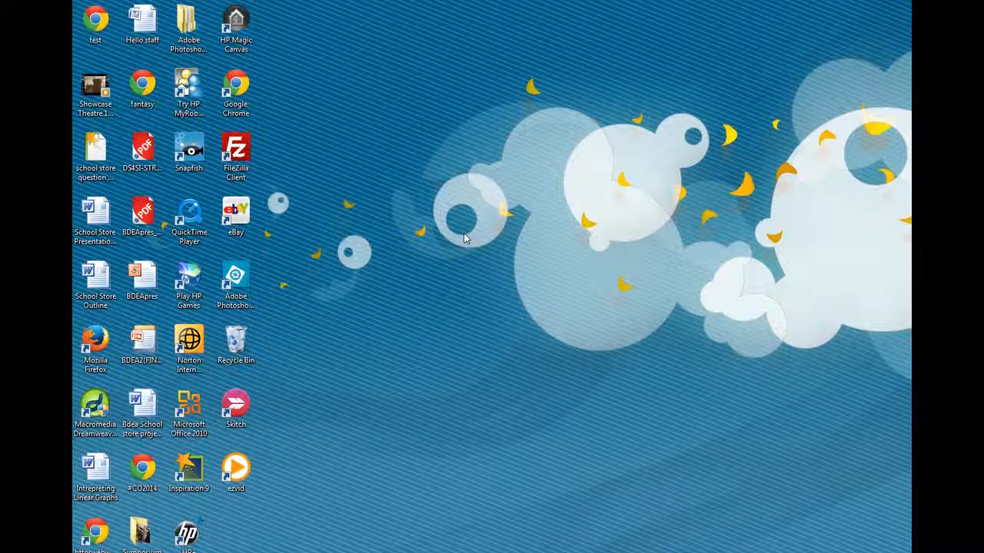
Launch Adobe Photoshop Elements 12, open its Photo Editor, and make the editor window slightly narrower.
click(244, 285)
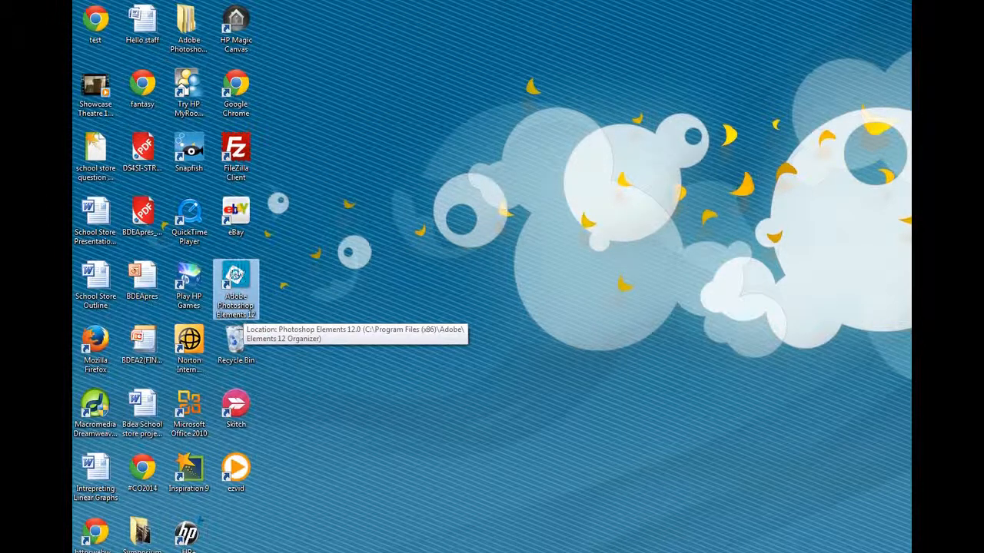
double_click(236, 289)
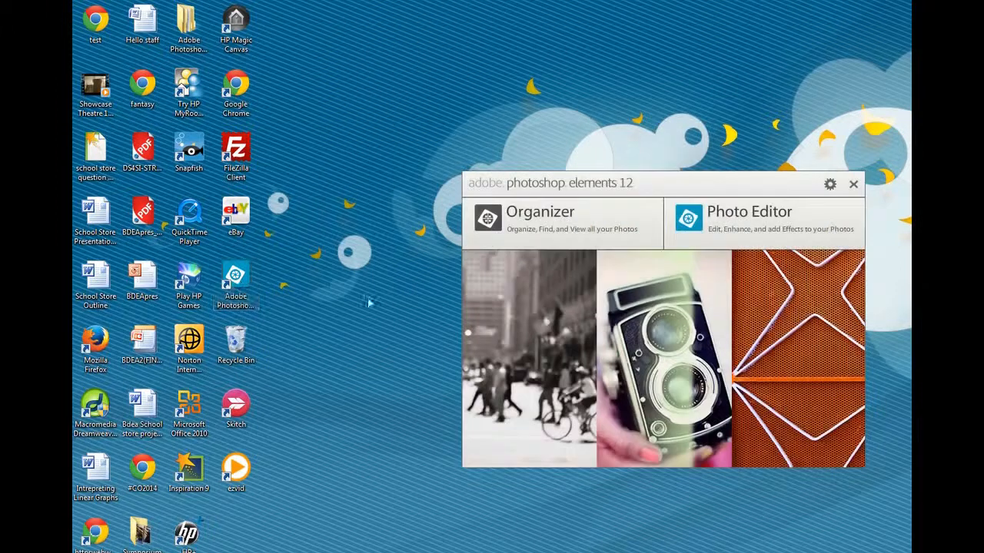
drag(582, 189, 359, 100)
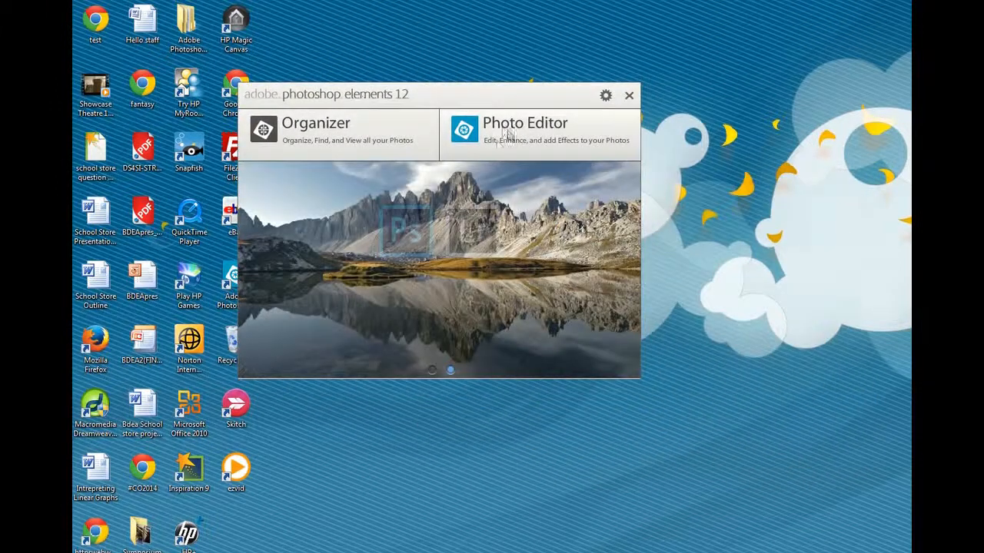
click(505, 130)
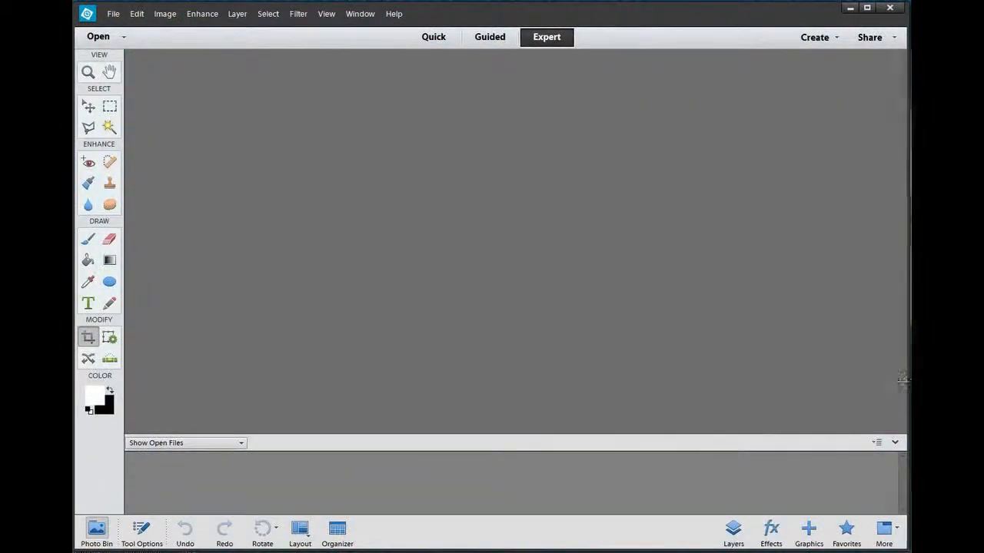
drag(910, 385, 814, 379)
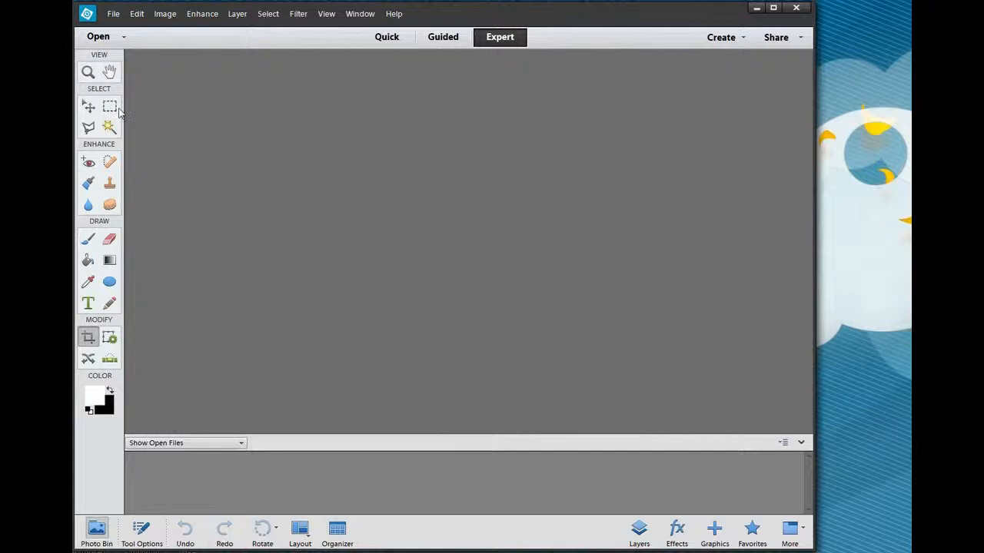
Create a new blank document 1000 pixels wide and 800 pixels high.
click(112, 15)
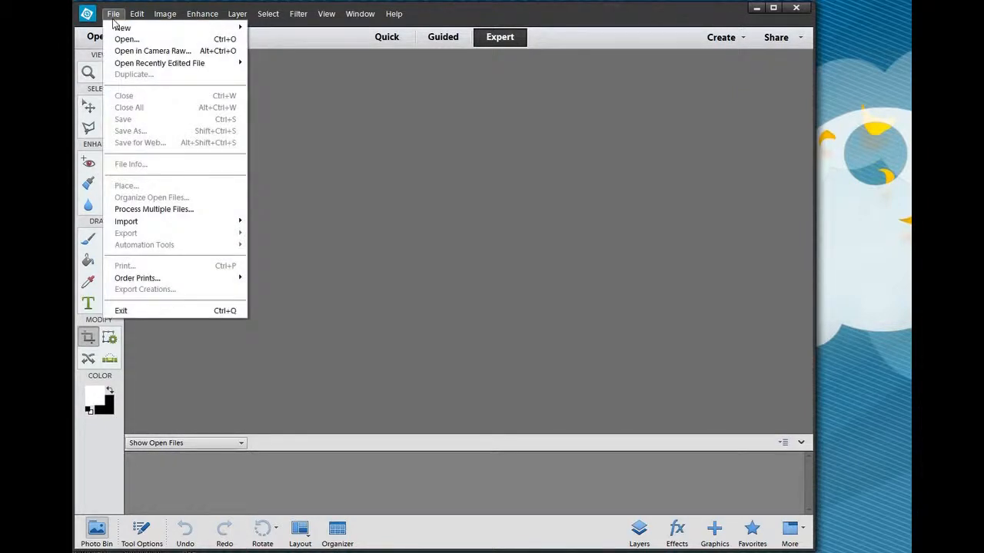
mouse_move(122, 27)
click(277, 27)
key(Tab)
text(10)
key(Tab)
text(800)
click(529, 132)
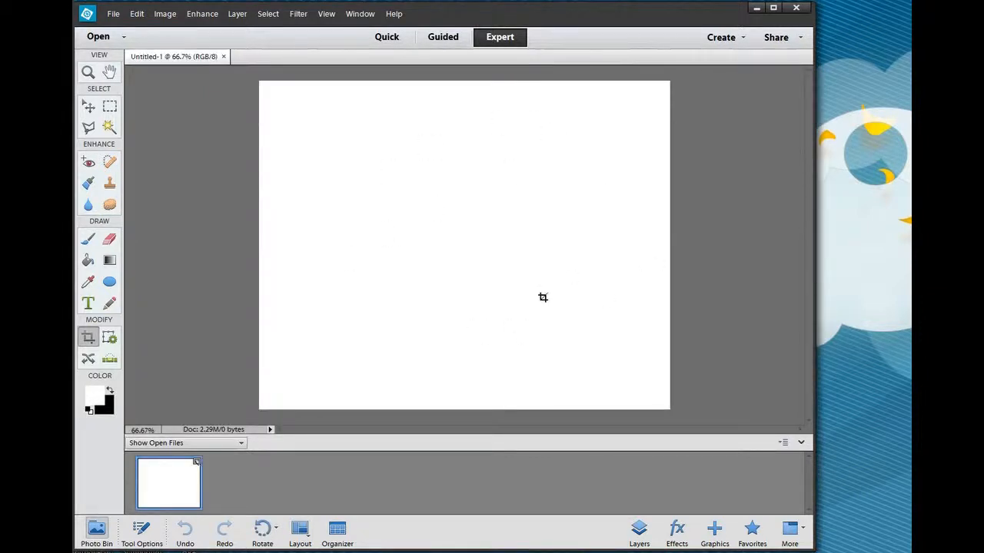
click(88, 106)
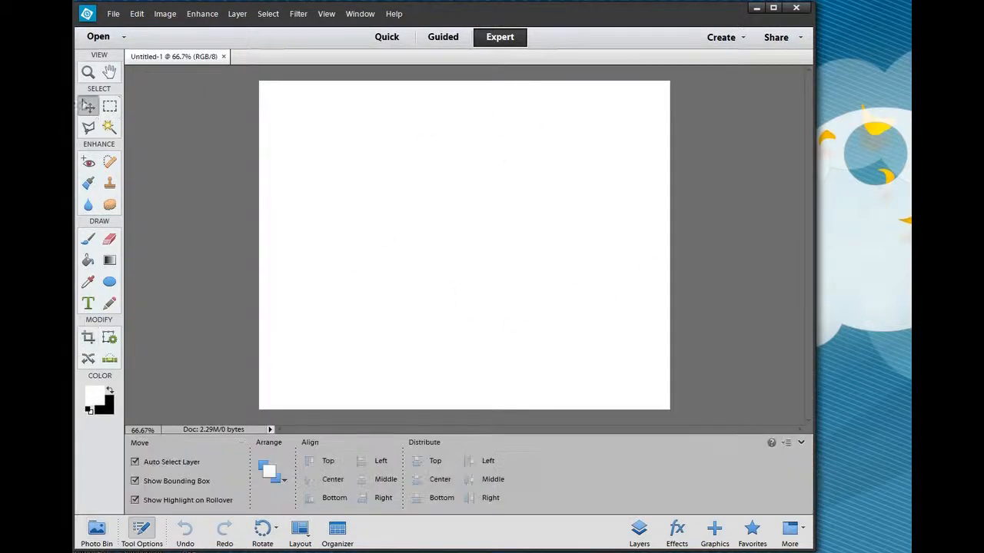
click(87, 128)
click(88, 162)
click(89, 183)
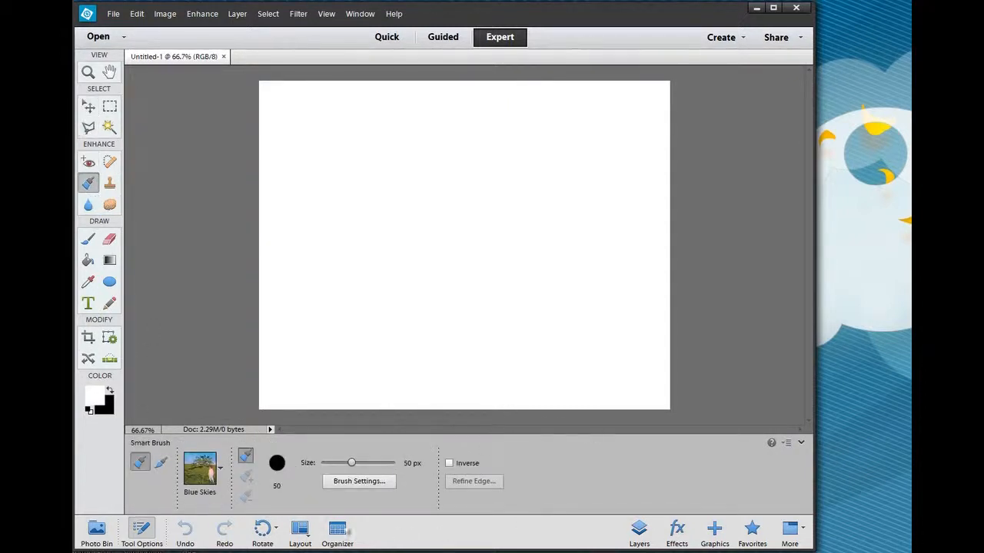
click(109, 183)
click(87, 204)
Set the foreground color to a bright sky blue and fill the whole canvas with it using the Paint Bucket.
click(88, 261)
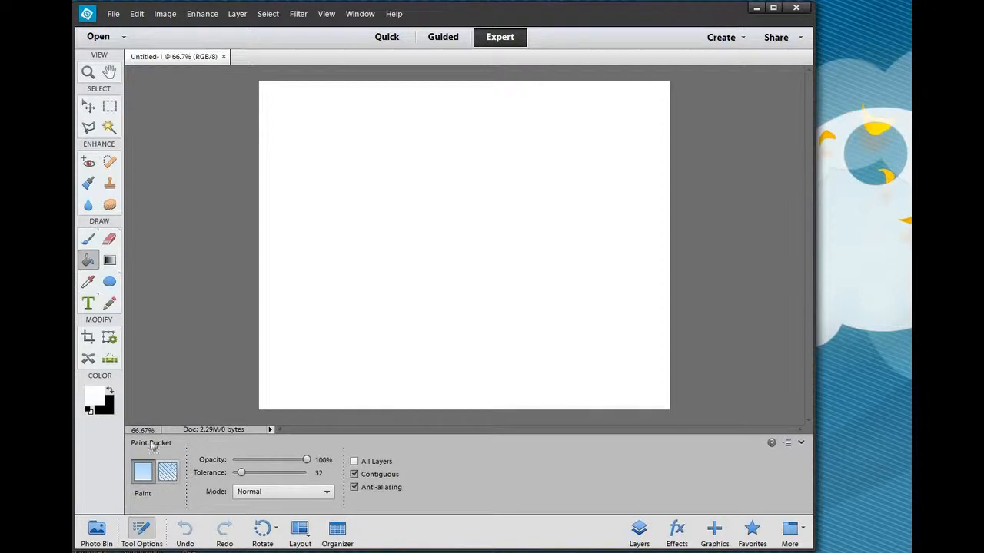
click(94, 398)
drag(884, 125, 596, 135)
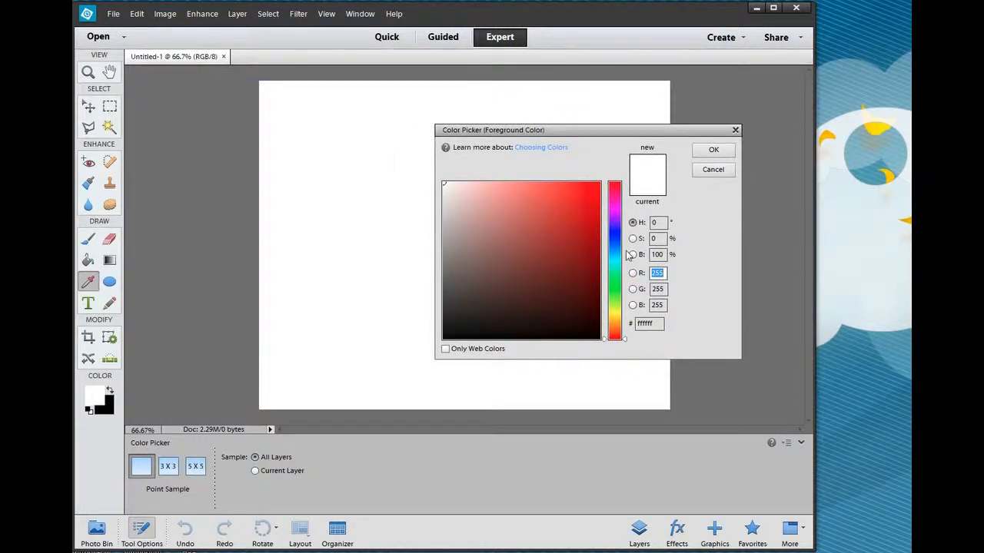
drag(624, 346, 619, 257)
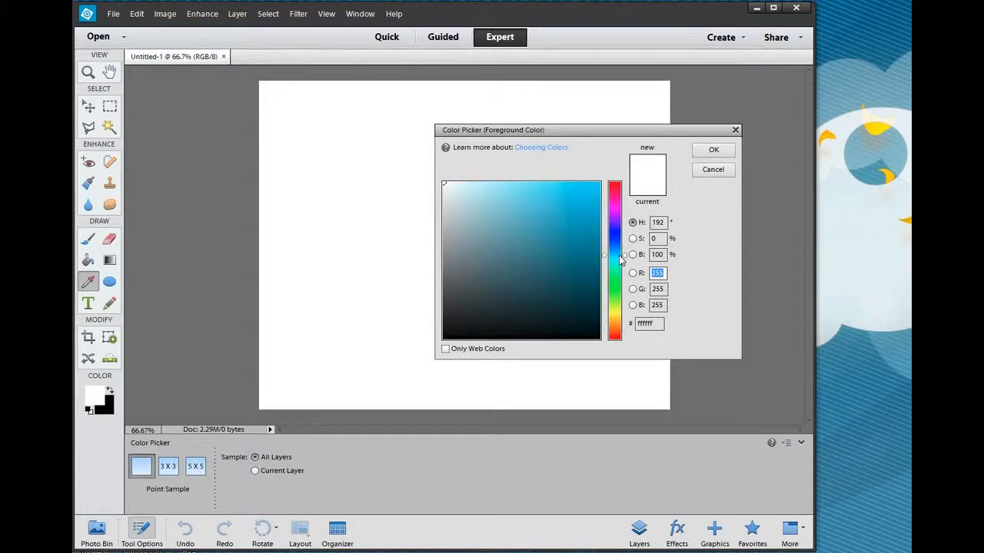
mouse_move(571, 203)
mouse_down()
mouse_move(555, 189)
mouse_move(550, 199)
mouse_move(574, 186)
mouse_move(535, 182)
mouse_move(570, 187)
mouse_up()
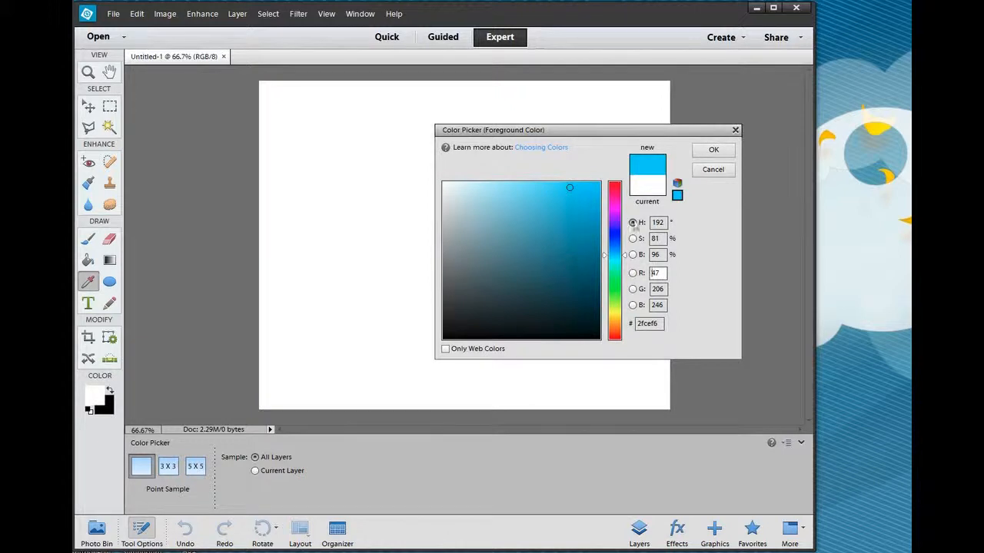
click(713, 150)
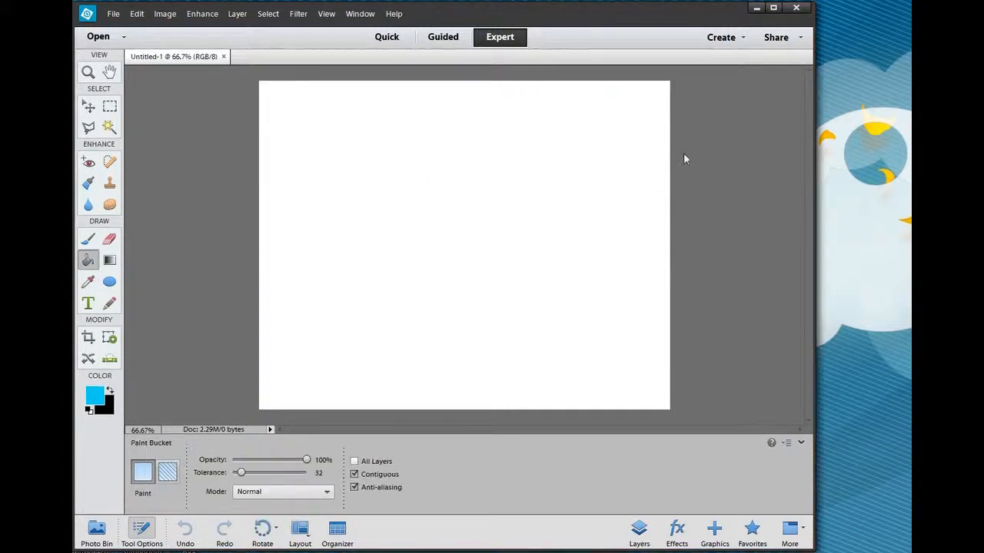
click(419, 139)
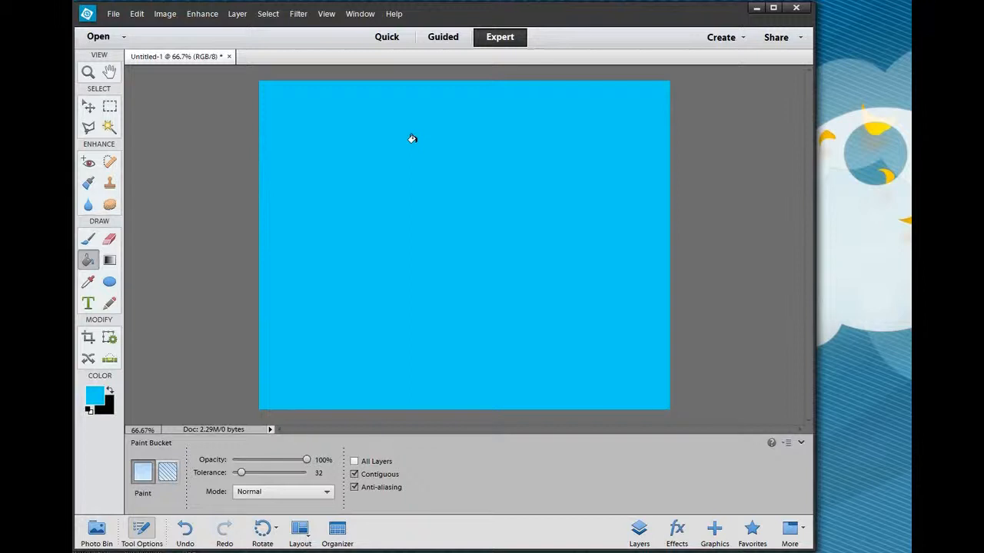
Open the Gradient tool's editor, try the multicolor presets, and choose the Foreground to Background preset.
click(110, 261)
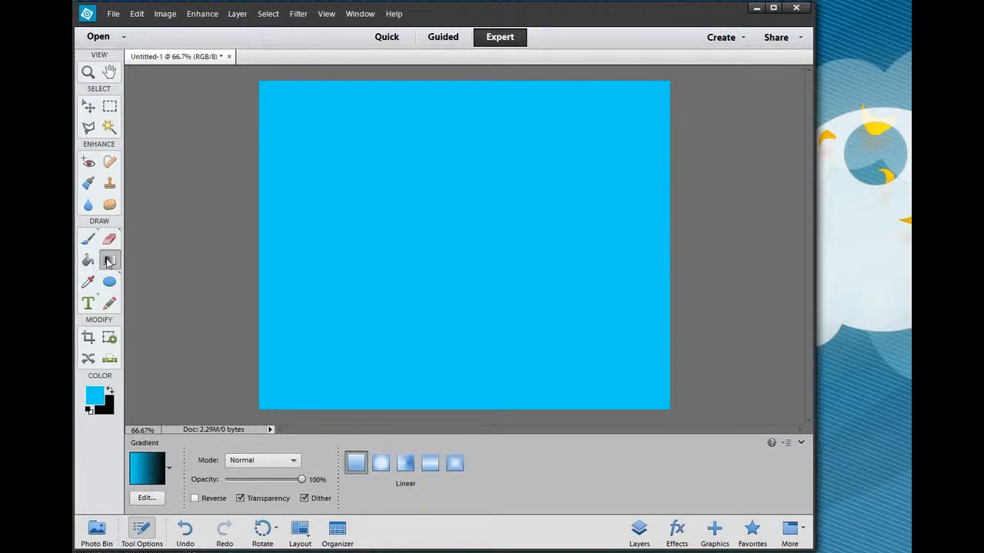
click(152, 472)
drag(577, 125, 409, 119)
drag(639, 297, 632, 293)
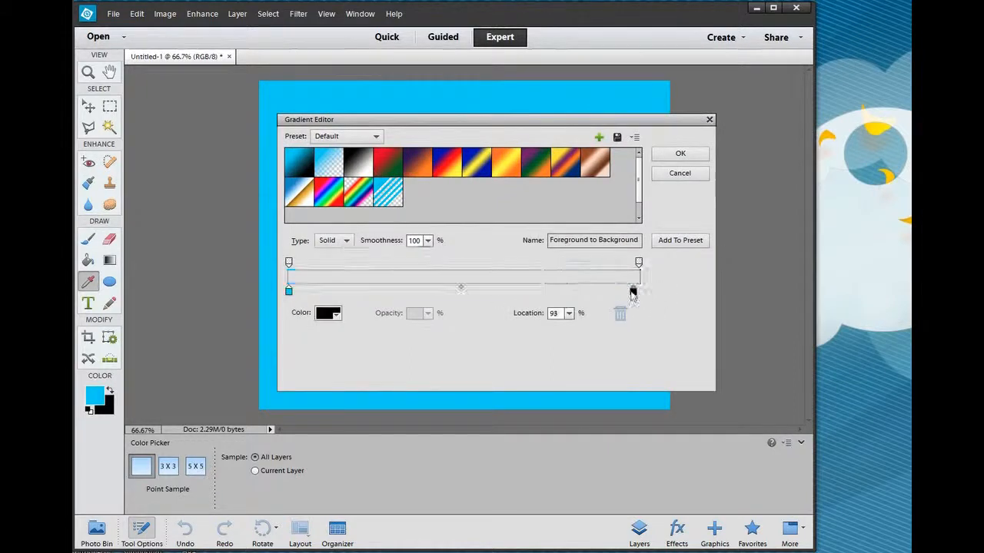
click(447, 162)
click(506, 162)
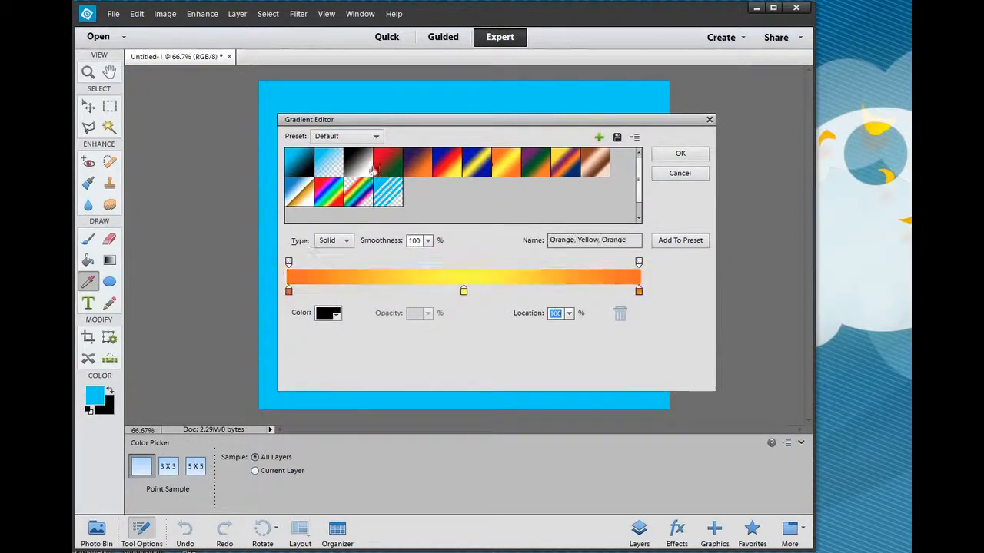
click(303, 171)
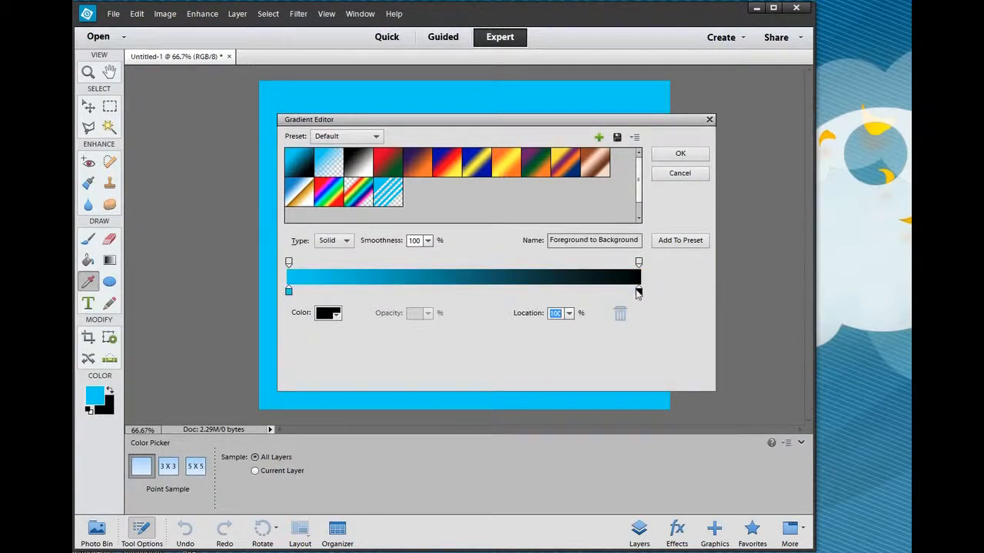
Move the gradient's blue color stop to slightly before the middle, keeping the black stop at 100%.
mouse_move(638, 296)
mouse_down()
mouse_move(566, 287)
mouse_move(638, 292)
mouse_up()
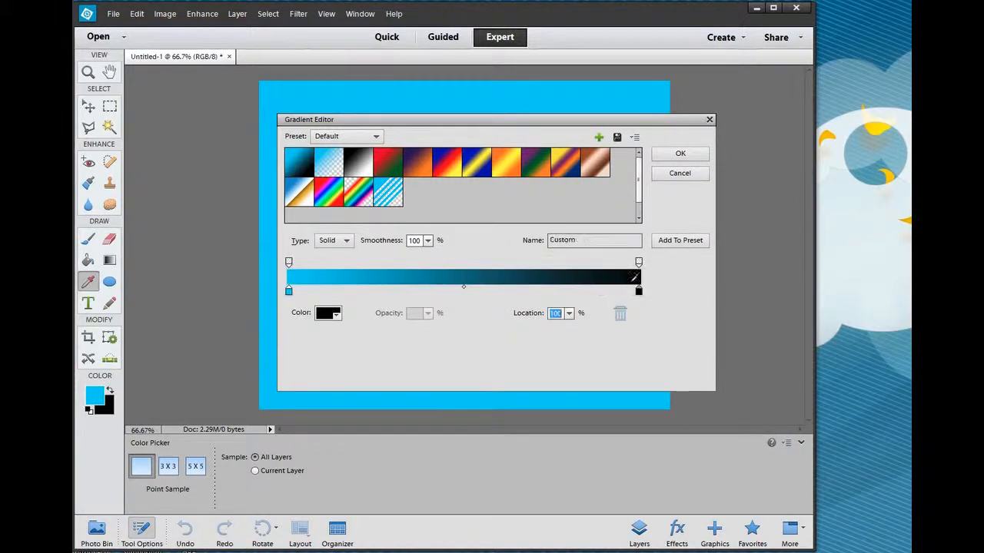
drag(298, 294, 445, 294)
mouse_move(639, 292)
mouse_down()
mouse_move(542, 290)
mouse_move(638, 292)
mouse_up()
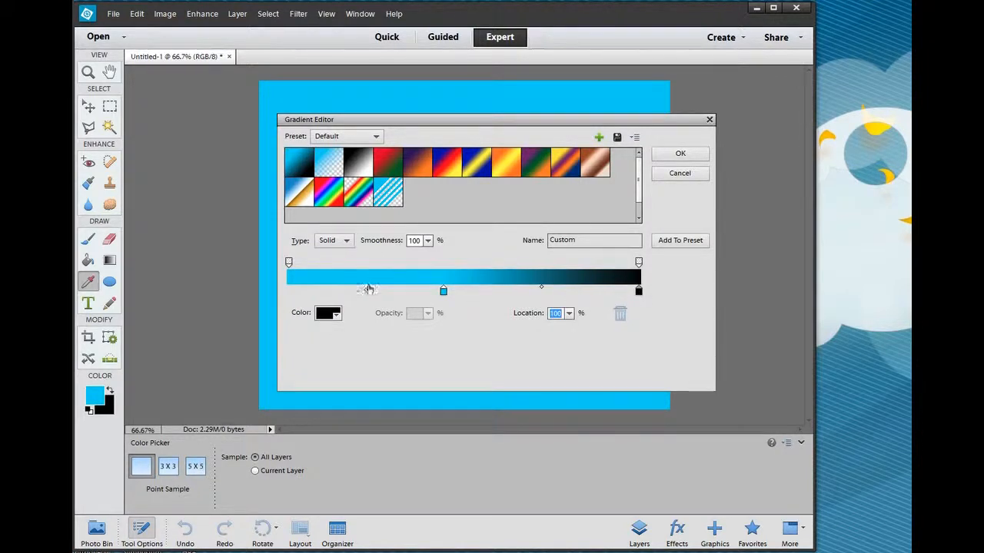
Add a color stop at 22% of the gradient and color it a medium violet-blue.
click(367, 290)
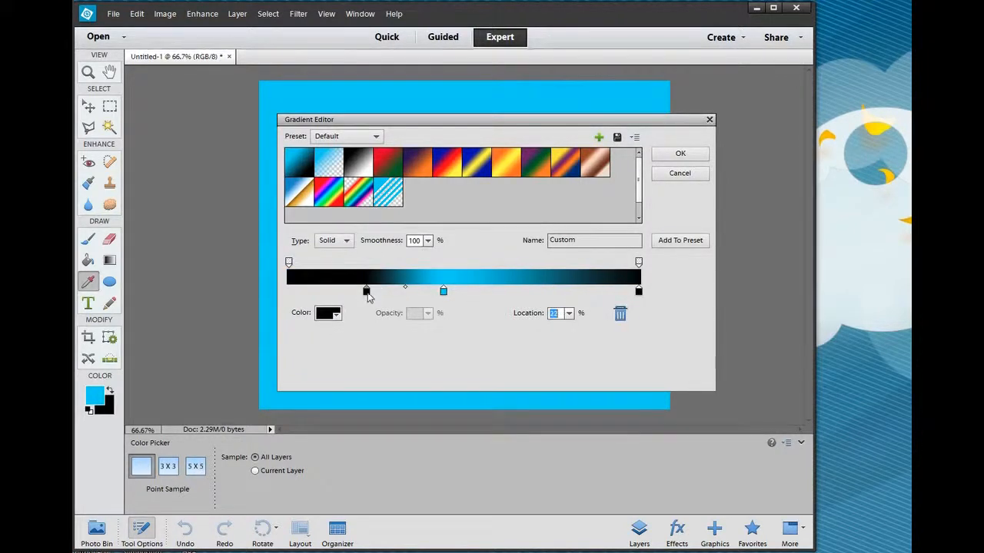
double_click(367, 292)
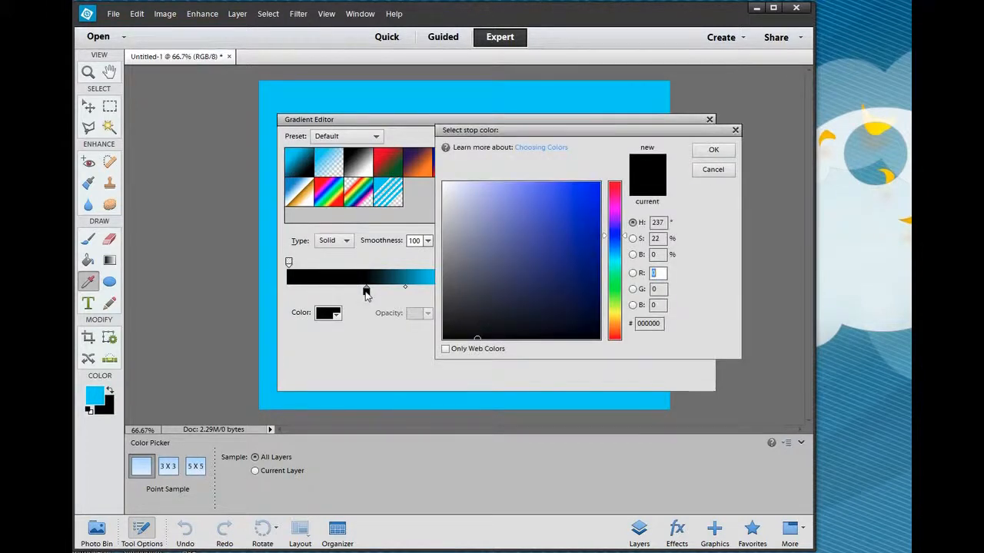
drag(484, 222, 546, 183)
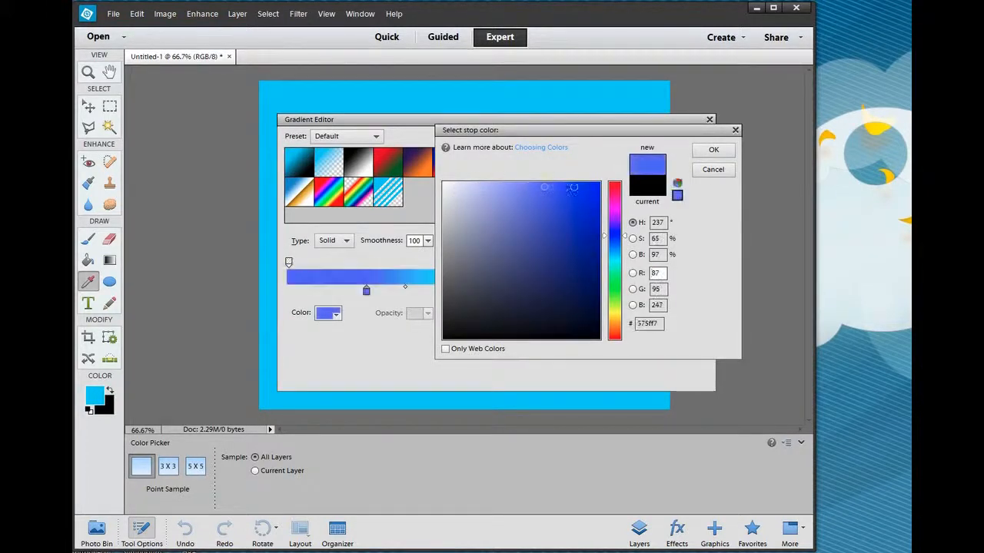
click(713, 149)
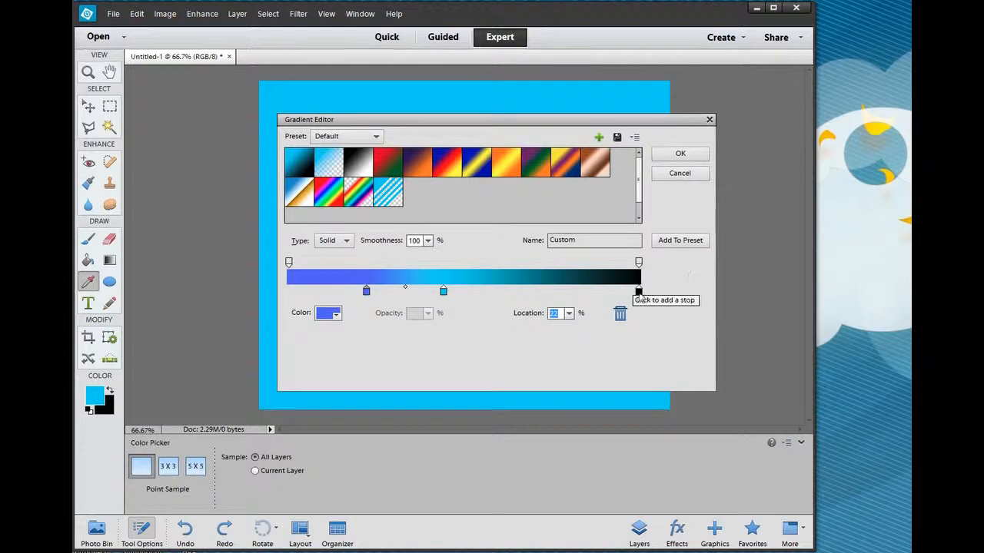
Change the gradient's black end stop to dark purple and accept the custom gradient.
double_click(638, 291)
drag(615, 255, 616, 220)
click(588, 253)
click(713, 149)
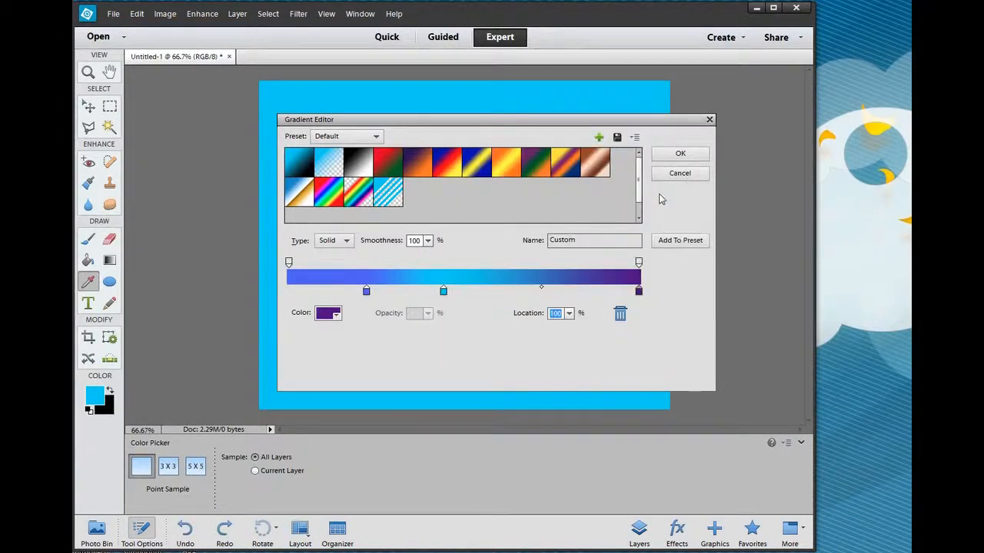
click(681, 156)
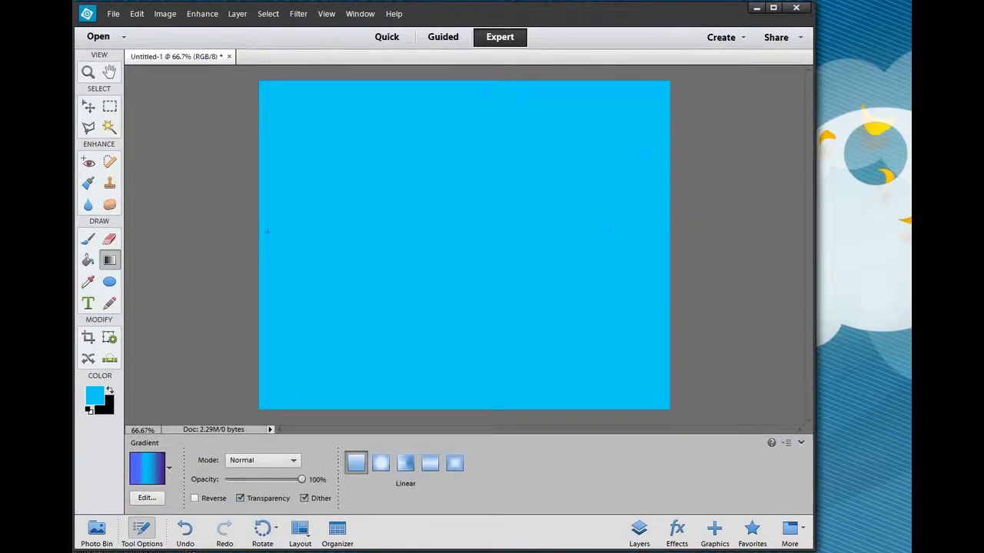
Fill the canvas with the custom linear gradient repeatedly, trying horizontal, diagonal and nearly vertical directions.
drag(267, 231, 666, 231)
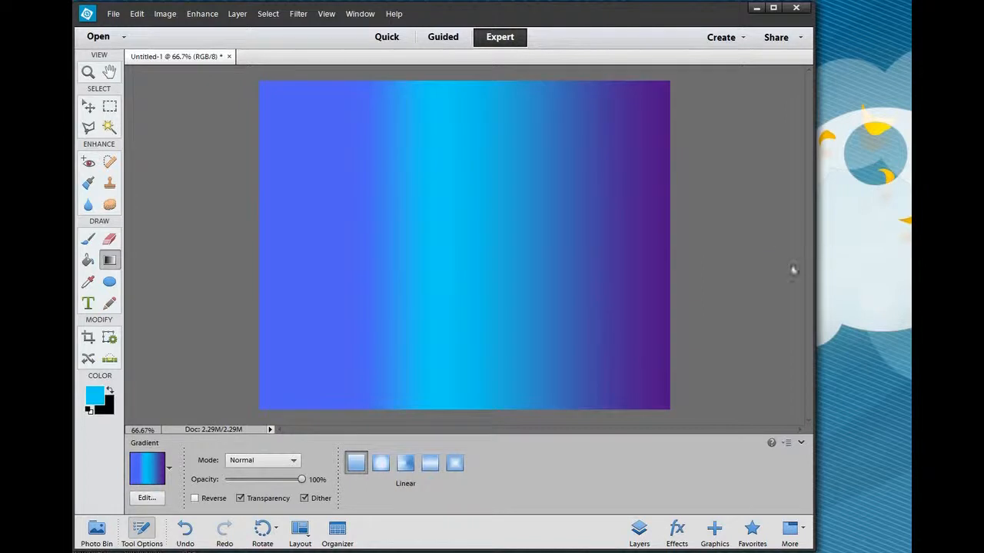
drag(345, 252, 382, 305)
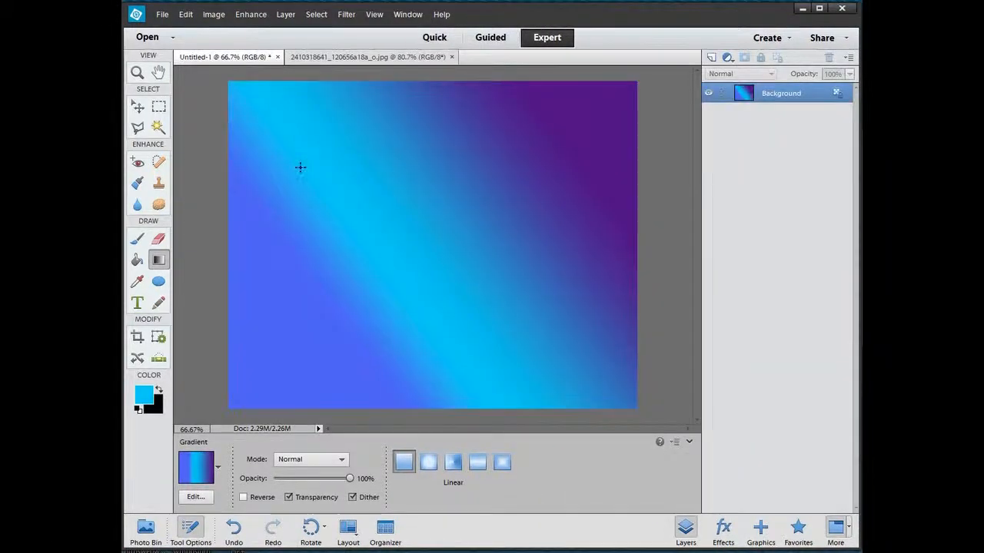
drag(299, 165, 609, 419)
drag(377, 377, 485, 167)
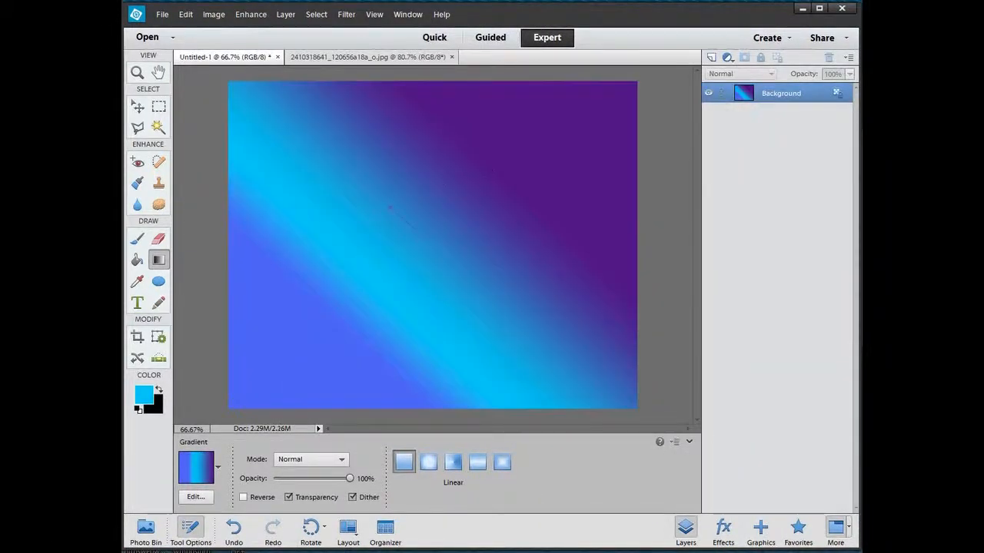
drag(399, 204, 423, 215)
drag(424, 161, 408, 321)
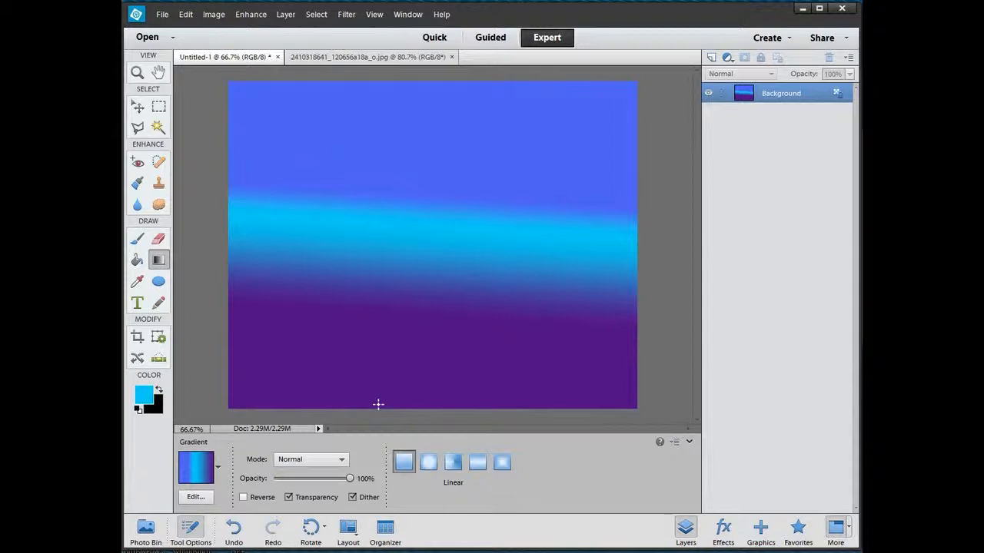
Try the radial, angle and reflected gradient types by applying each across the canvas.
click(428, 462)
drag(338, 346, 425, 163)
click(454, 462)
drag(318, 330, 499, 149)
click(477, 462)
drag(338, 136, 464, 358)
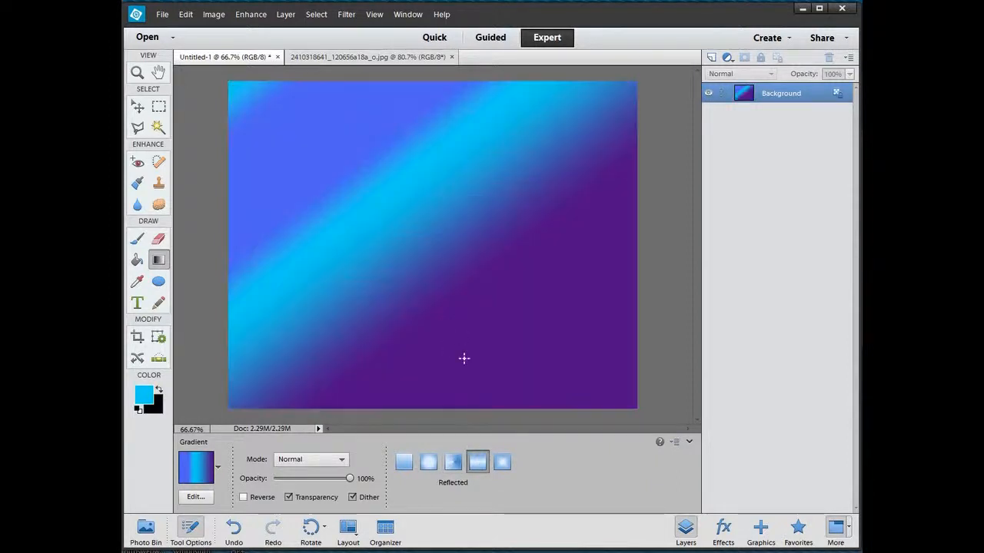
Apply the diamond gradient at several sizes, ending with a large one from the upper middle to the lower right of the canvas.
click(502, 462)
drag(400, 344, 463, 139)
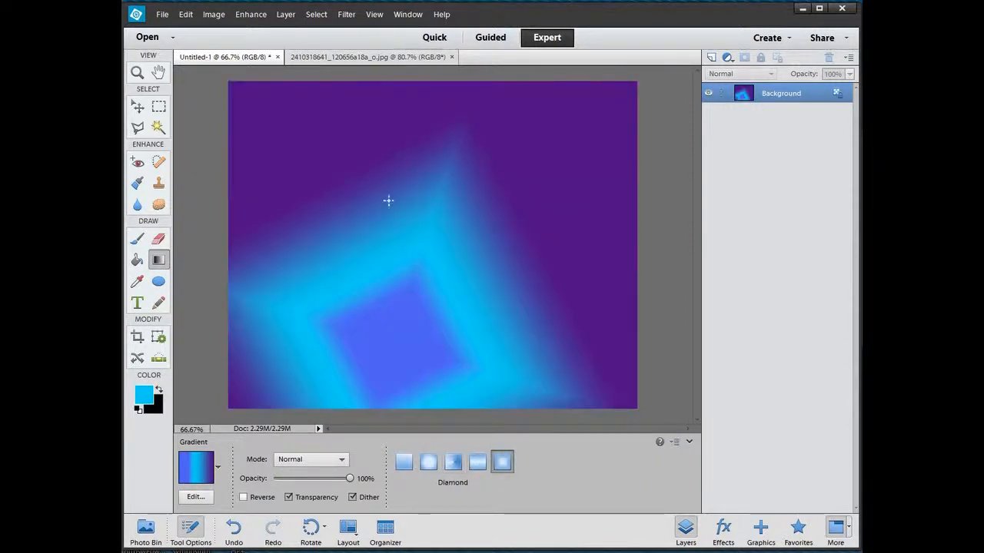
drag(430, 182, 430, 186)
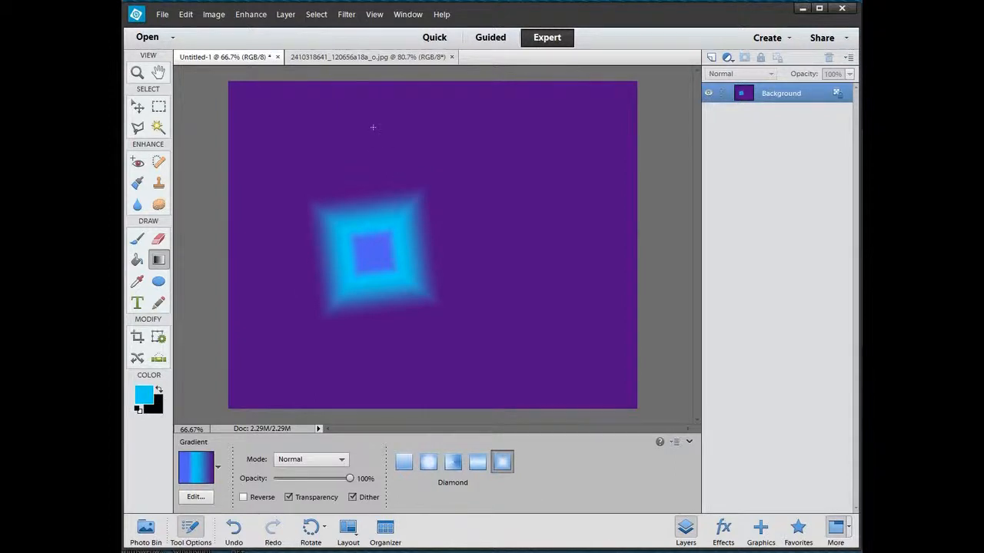
drag(370, 131, 585, 410)
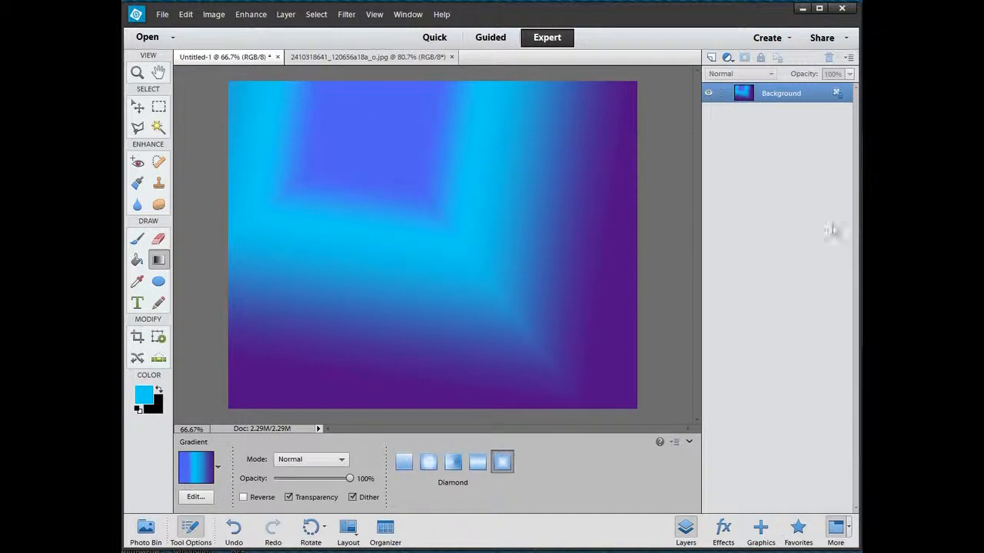
Replace the gradient canvas background with the speckled beige paper texture from the Backgrounds graphics library.
click(760, 532)
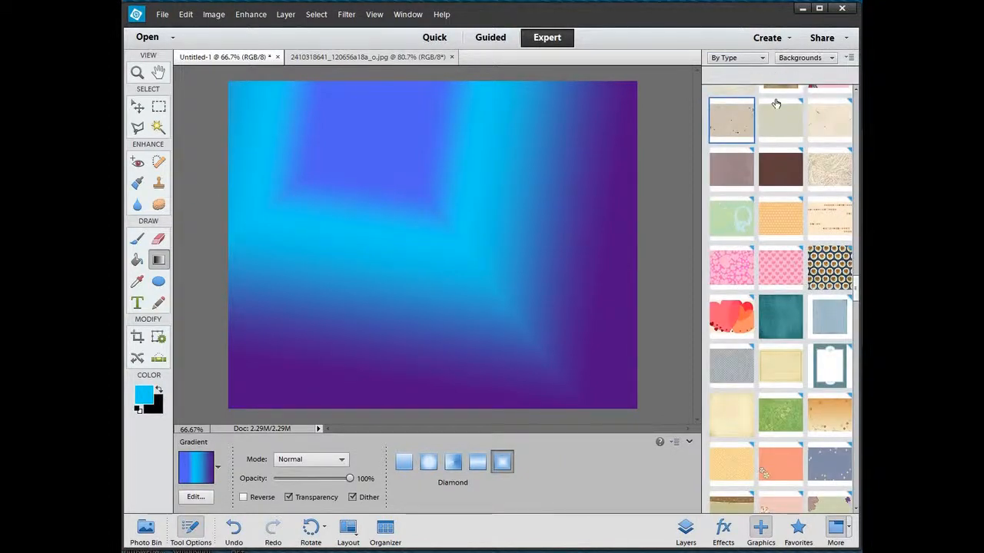
click(808, 59)
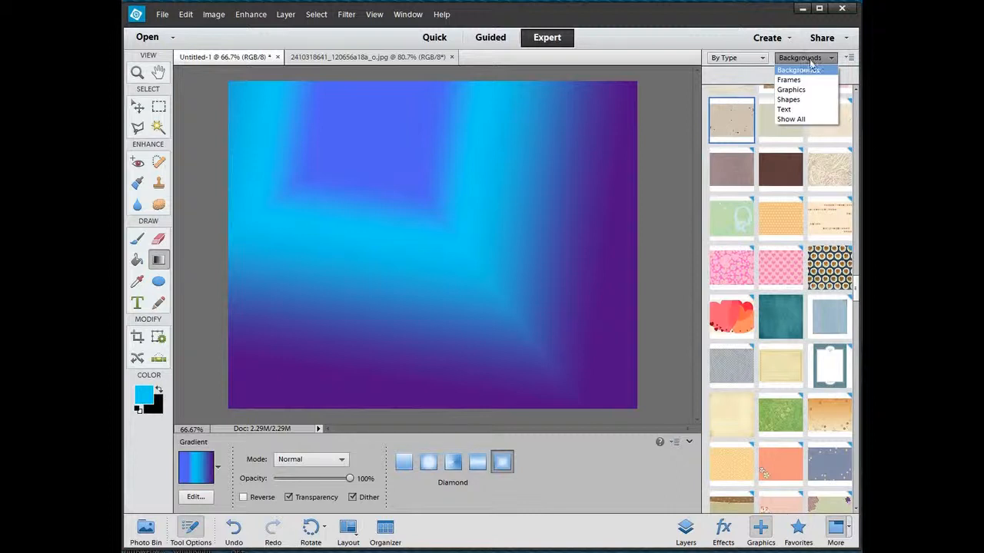
click(790, 71)
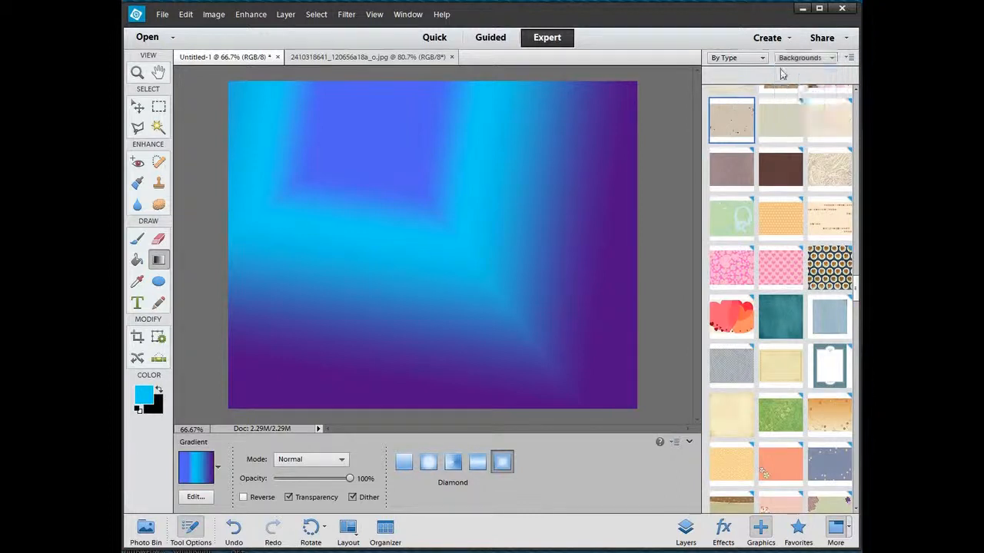
mouse_move(856, 298)
mouse_down()
mouse_move(858, 269)
mouse_move(858, 325)
mouse_move(858, 302)
mouse_up()
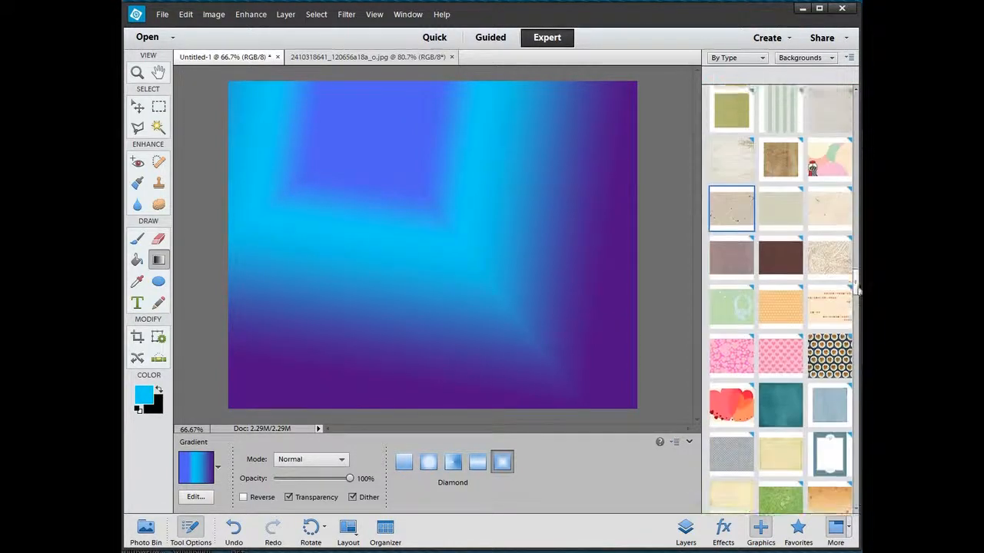
drag(738, 213, 444, 215)
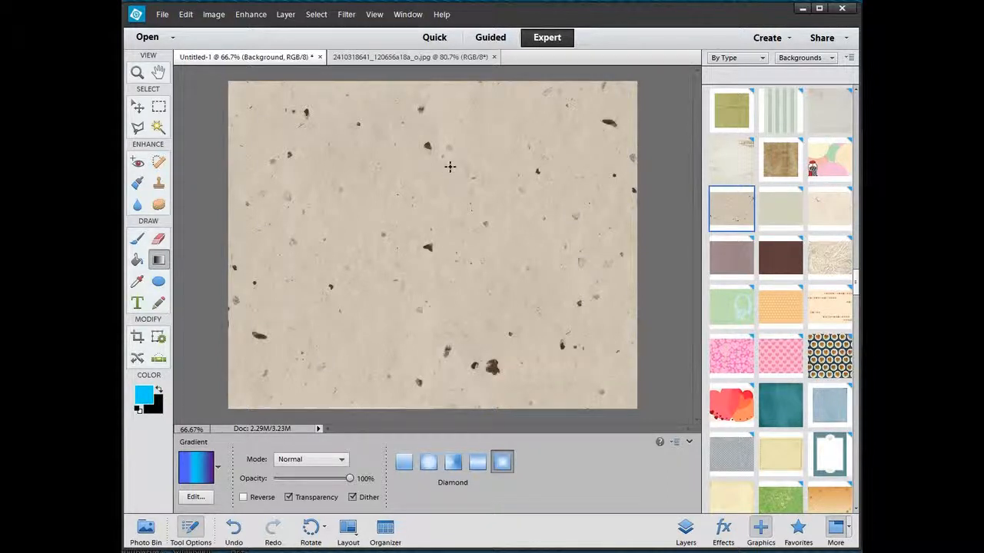
Start a Hue/Saturation adjustment on the speckled paper background and shift its hue to -175.
click(250, 14)
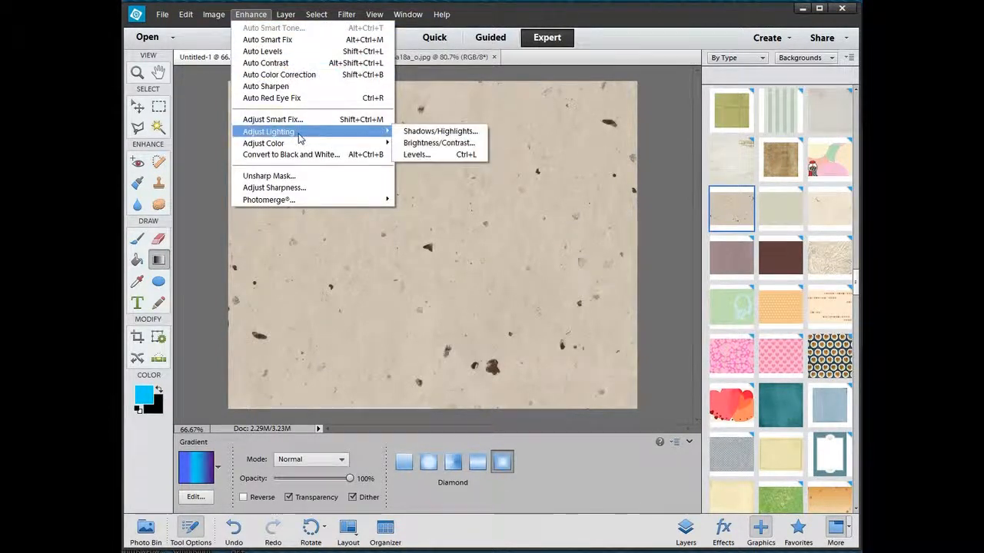
mouse_move(302, 146)
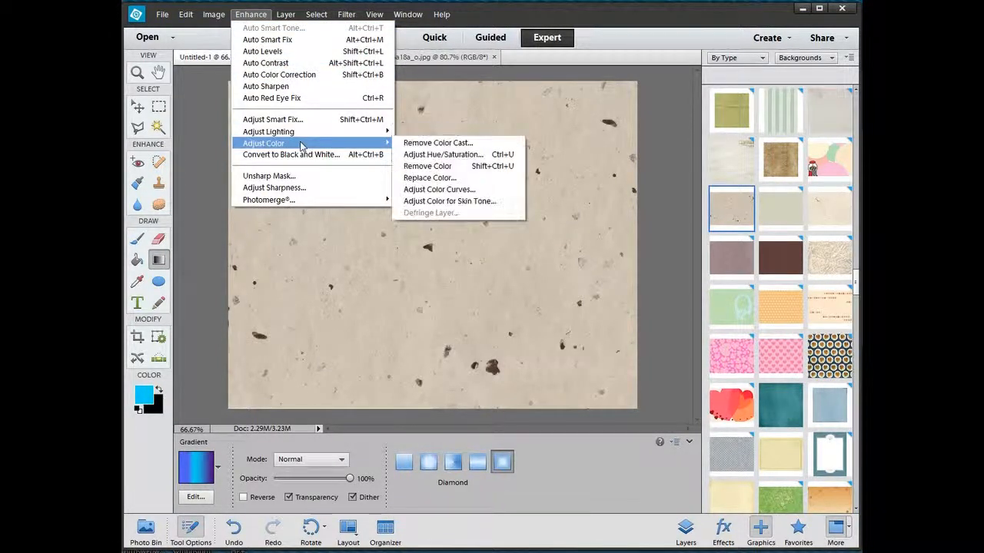
click(413, 159)
drag(627, 73, 556, 153)
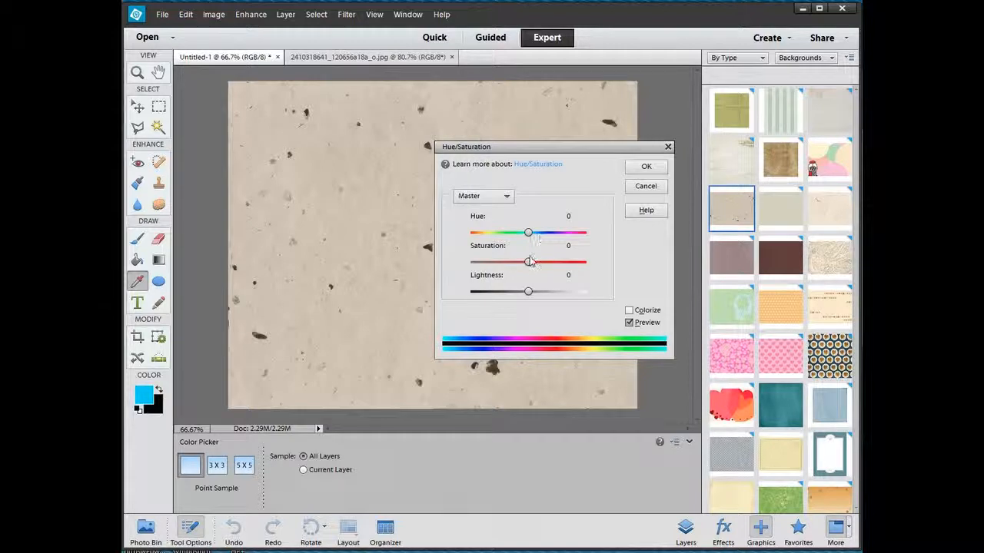
drag(526, 236, 473, 239)
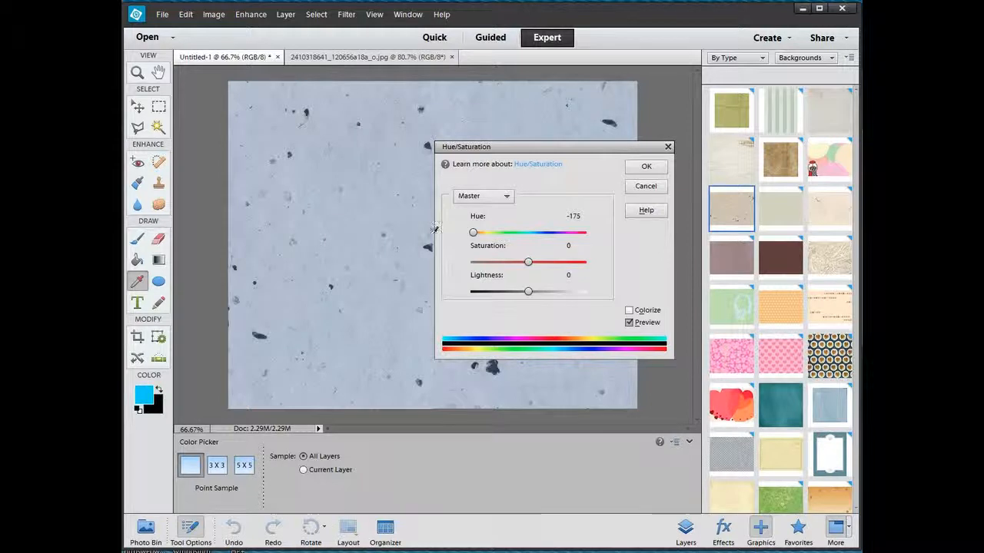
Colorize the paper background with hue 233 and saturation 90, and apply the adjustment.
click(629, 312)
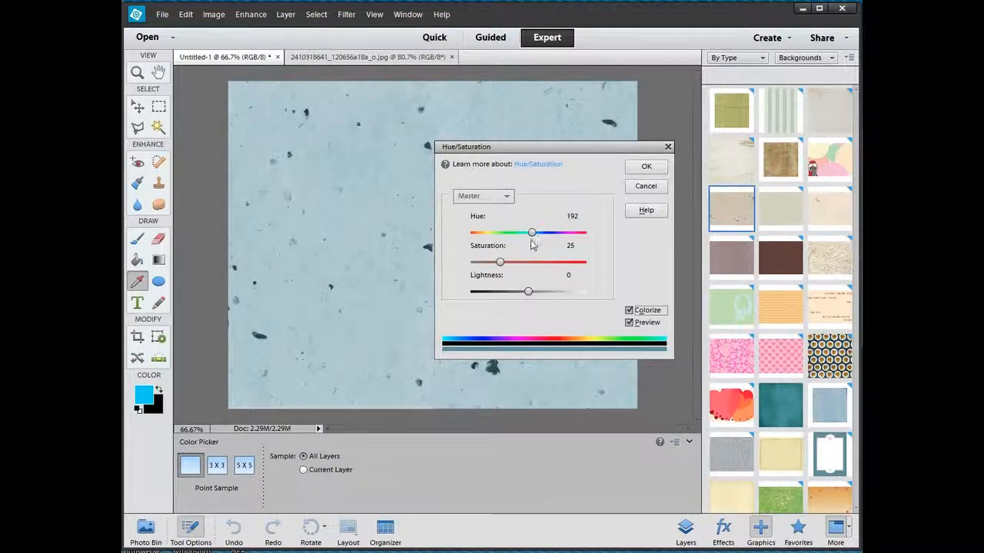
drag(532, 232, 472, 234)
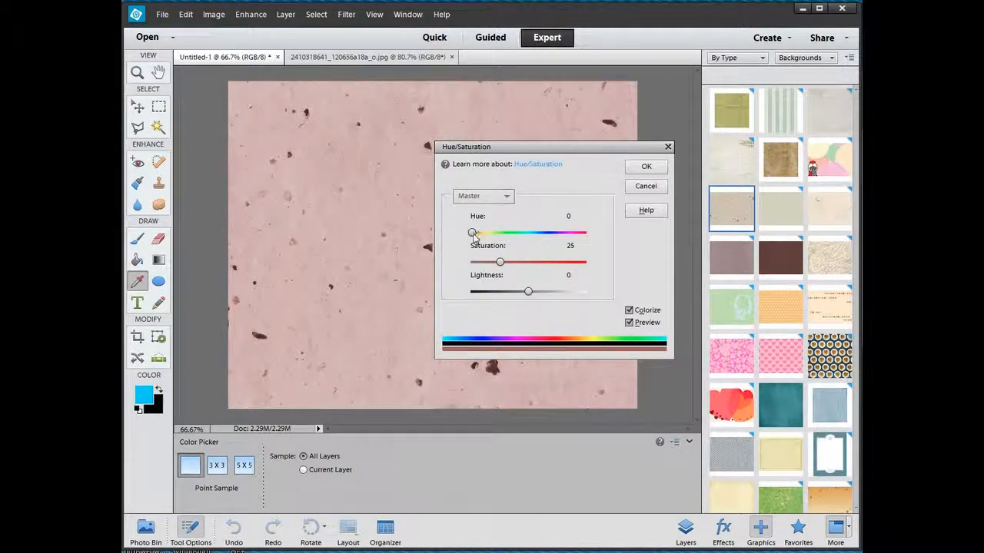
drag(472, 234, 545, 235)
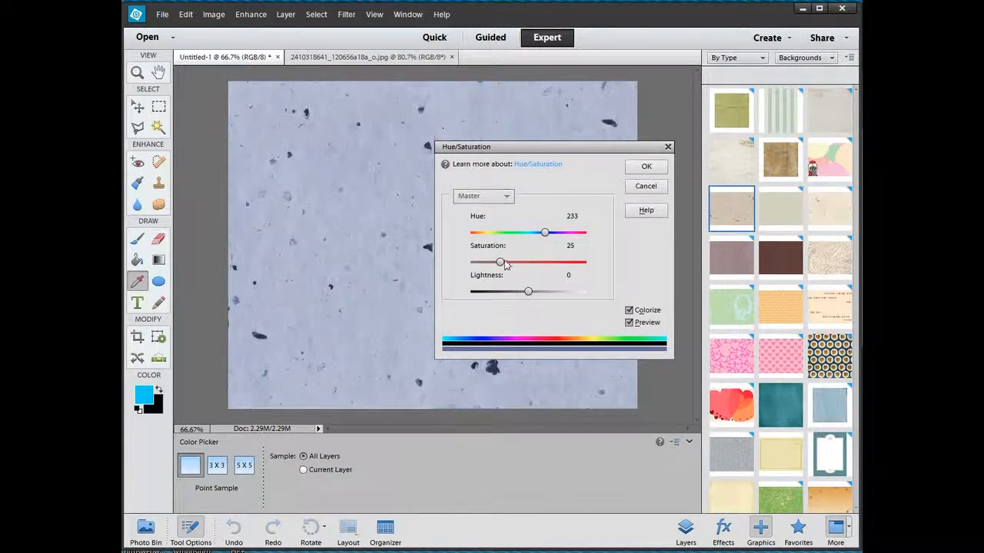
drag(501, 263, 575, 265)
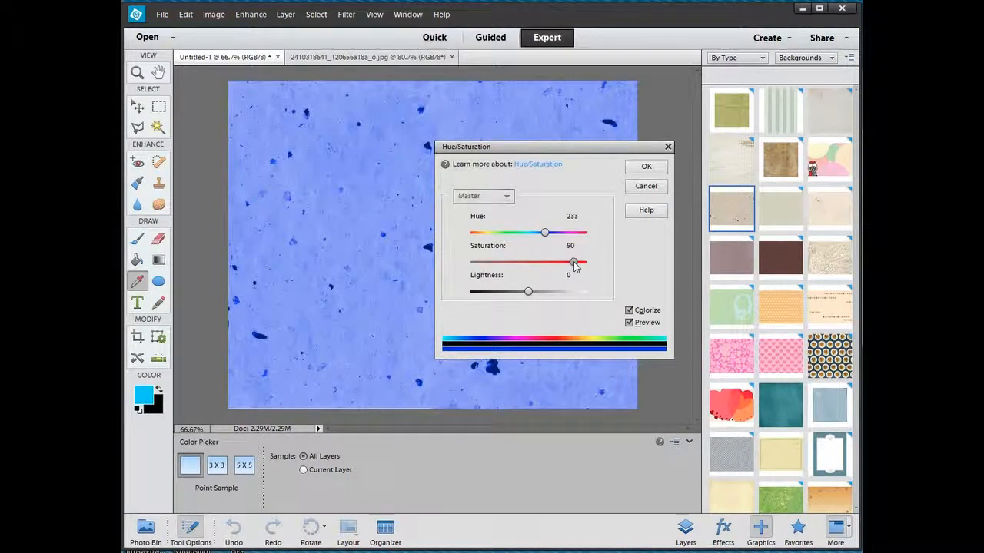
click(648, 168)
key(g)
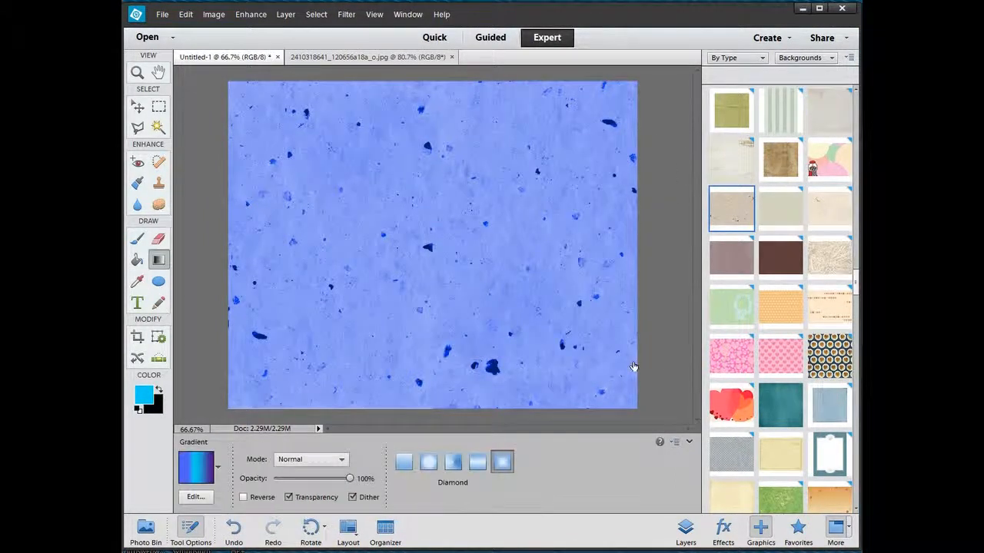
click(139, 109)
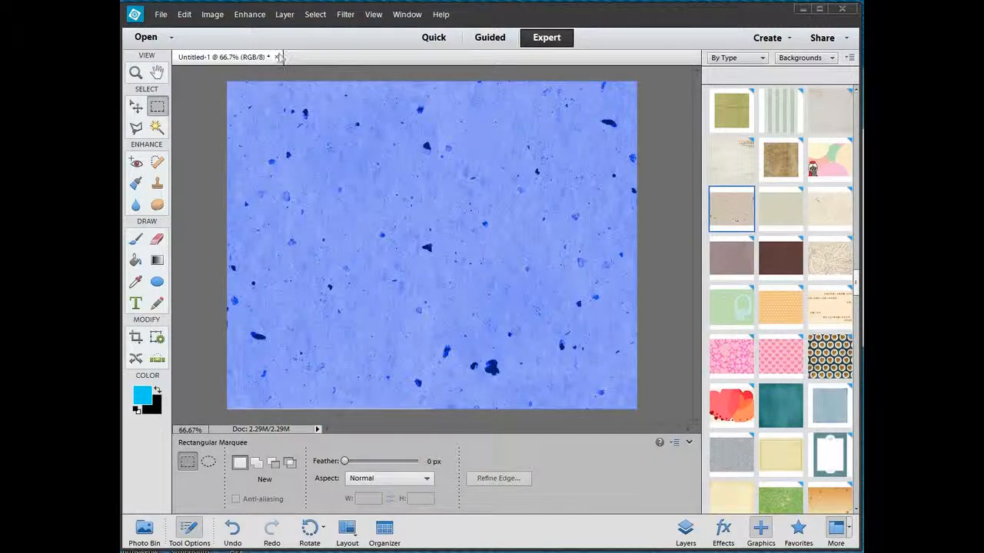
click(160, 15)
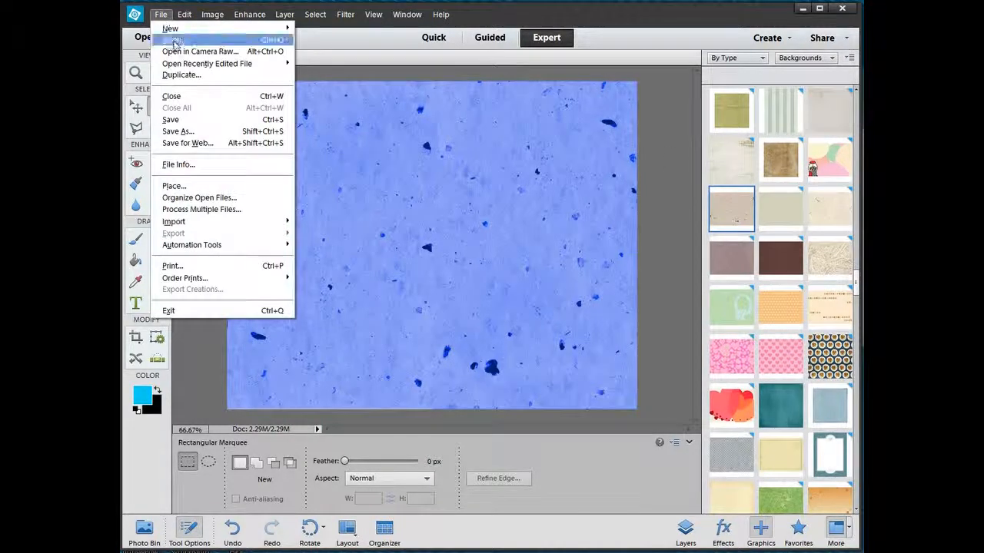
click(174, 45)
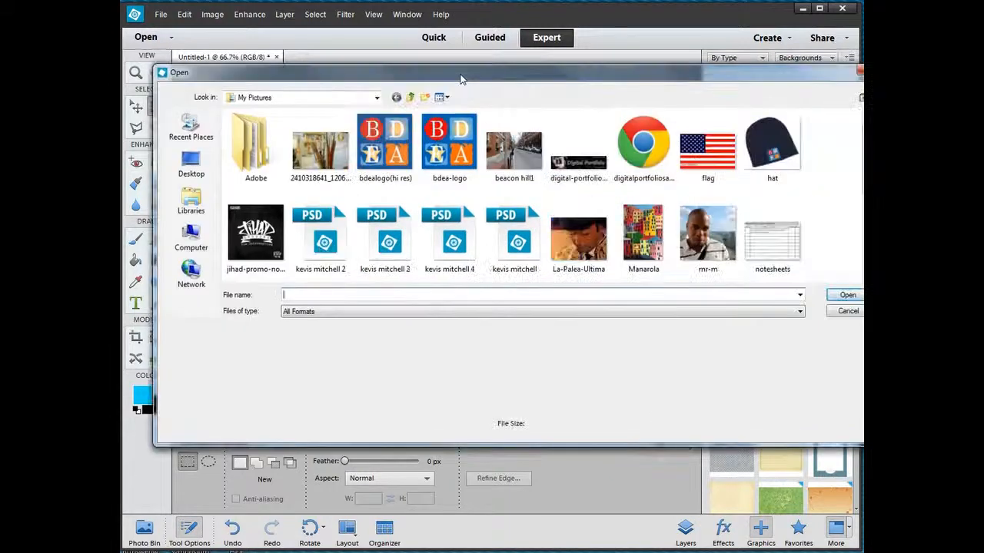
click(328, 148)
double_click(327, 148)
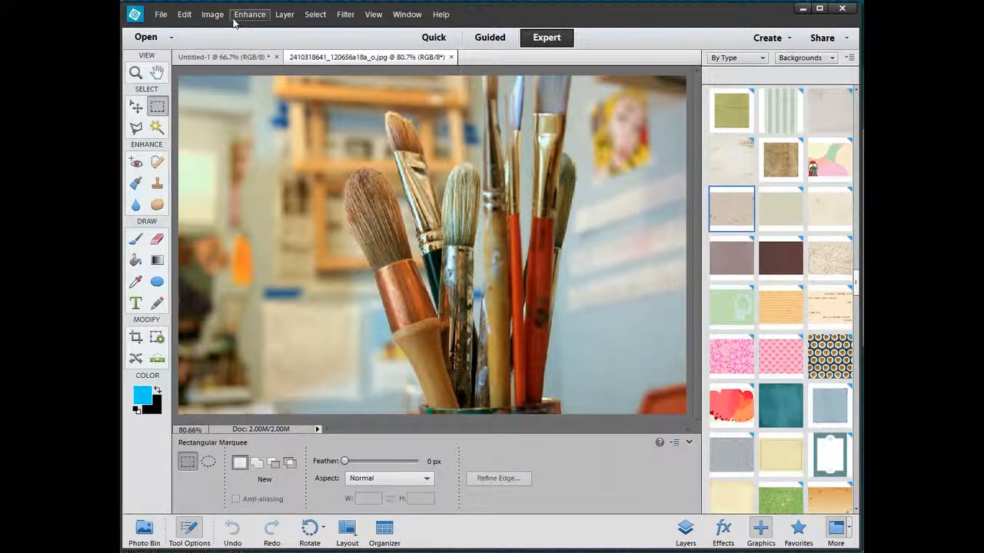
Select the entire paintbrush photo and copy it.
click(184, 16)
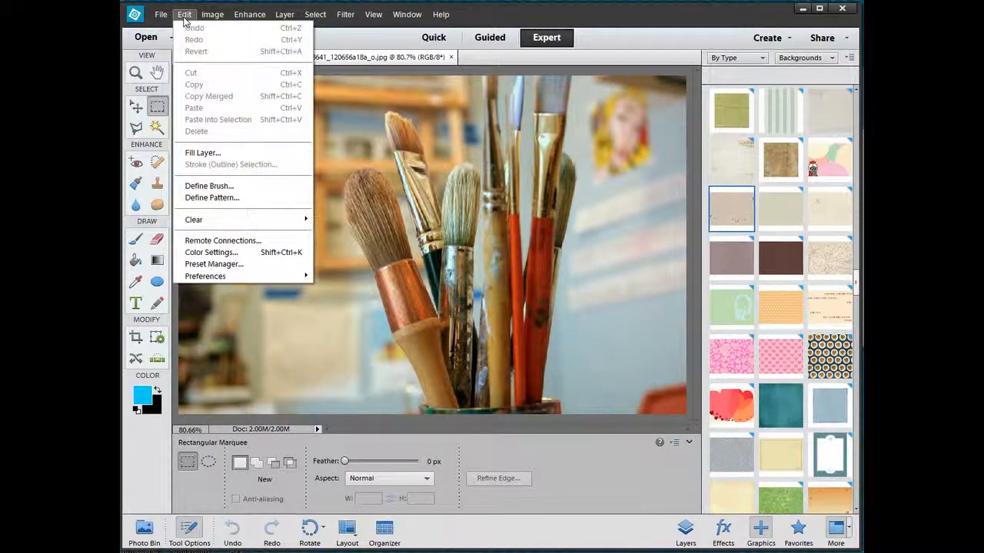
click(185, 19)
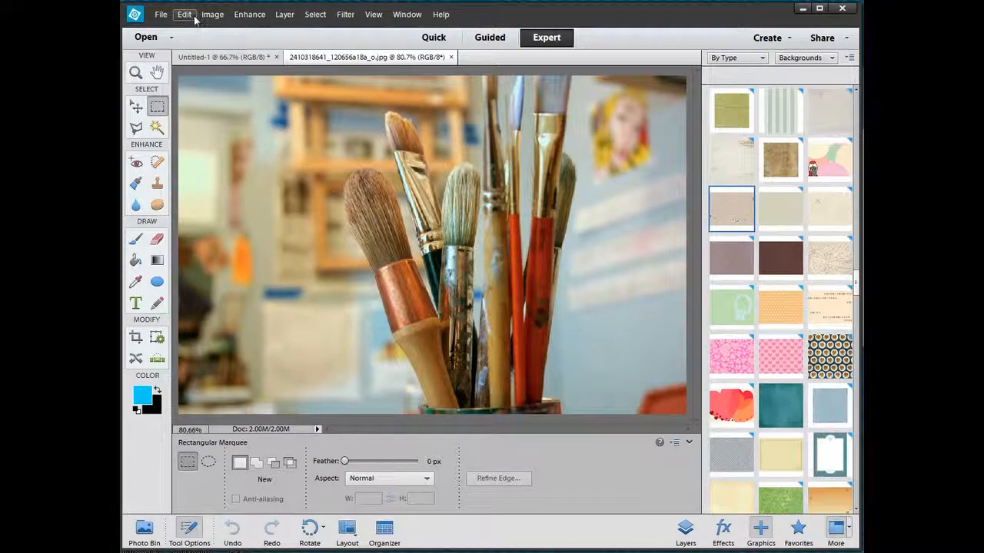
click(249, 14)
mouse_move(281, 16)
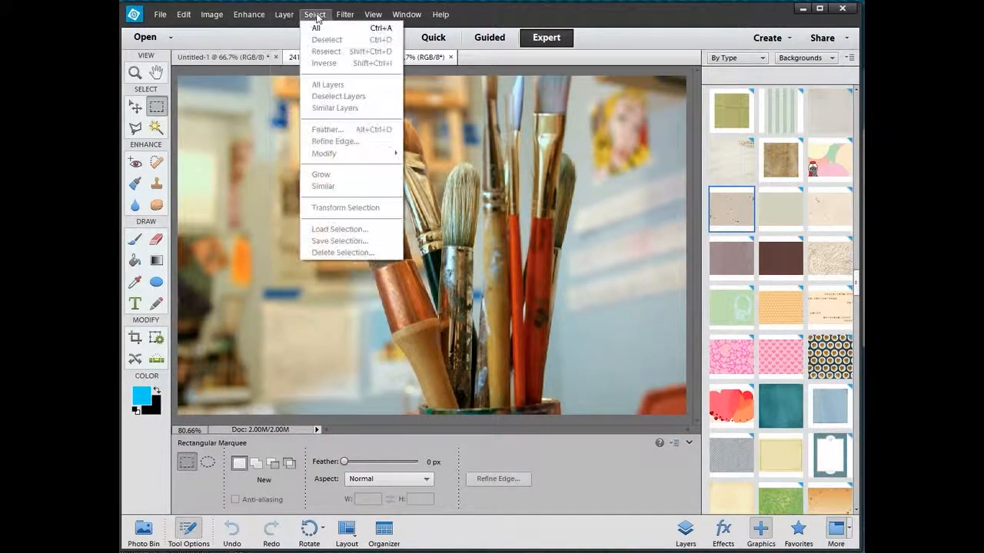
click(315, 29)
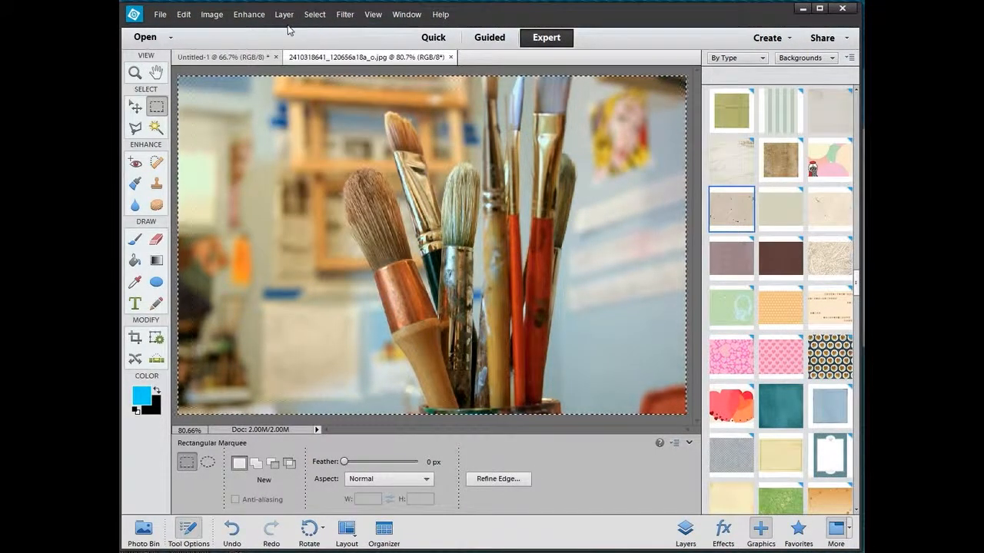
click(183, 14)
click(207, 84)
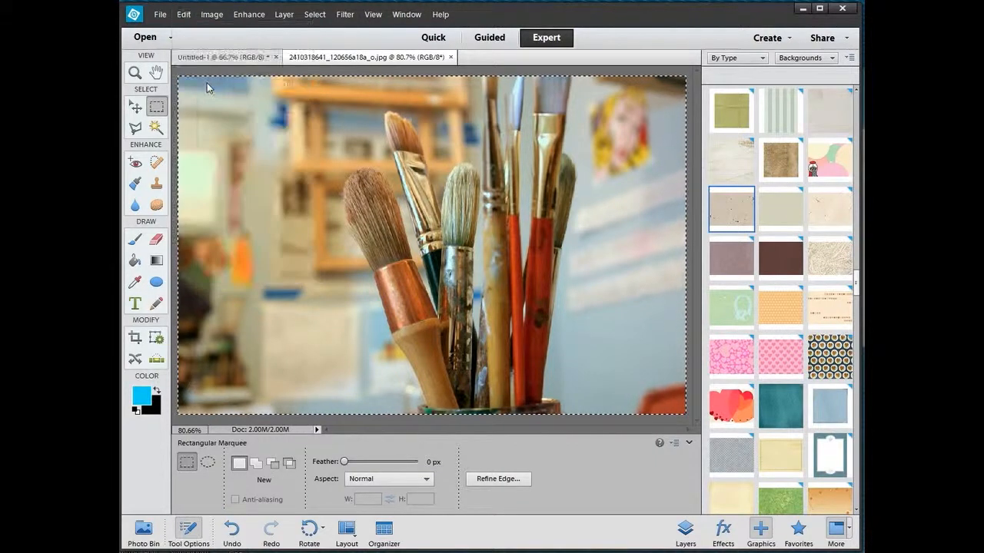
Paste the copied photo into the Untitled-1 document above the blue paper background.
click(227, 59)
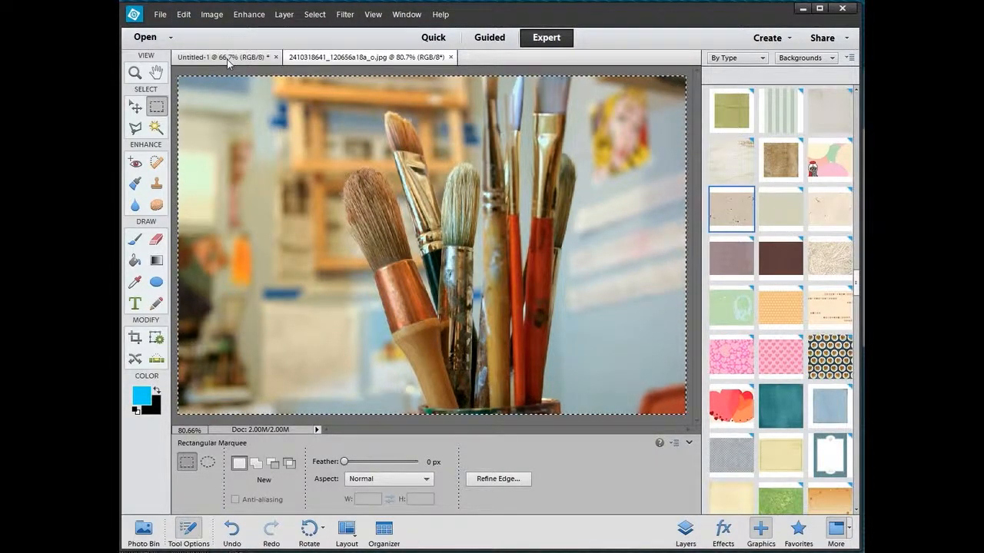
click(184, 13)
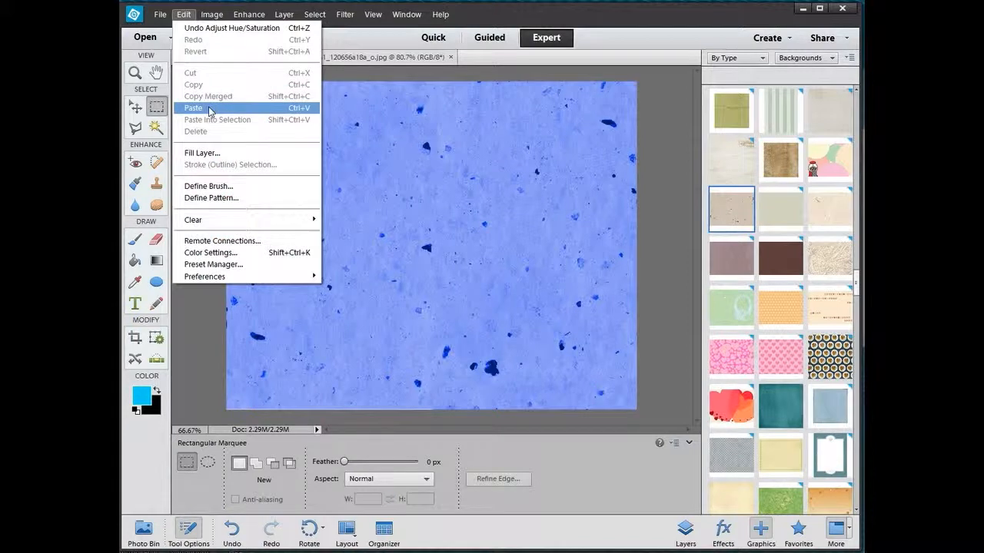
click(209, 109)
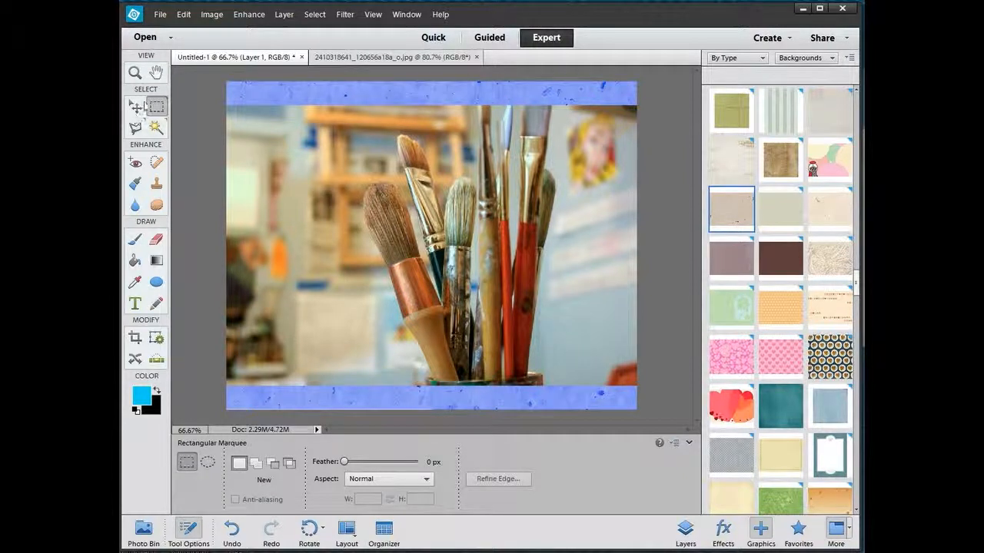
Reposition the pasted photo and scale it proportionally to 117.13% so it covers the whole canvas.
click(136, 110)
mouse_move(276, 162)
mouse_down()
mouse_move(276, 128)
mouse_move(253, 186)
mouse_move(312, 165)
mouse_move(257, 153)
mouse_move(256, 168)
mouse_move(268, 167)
mouse_up()
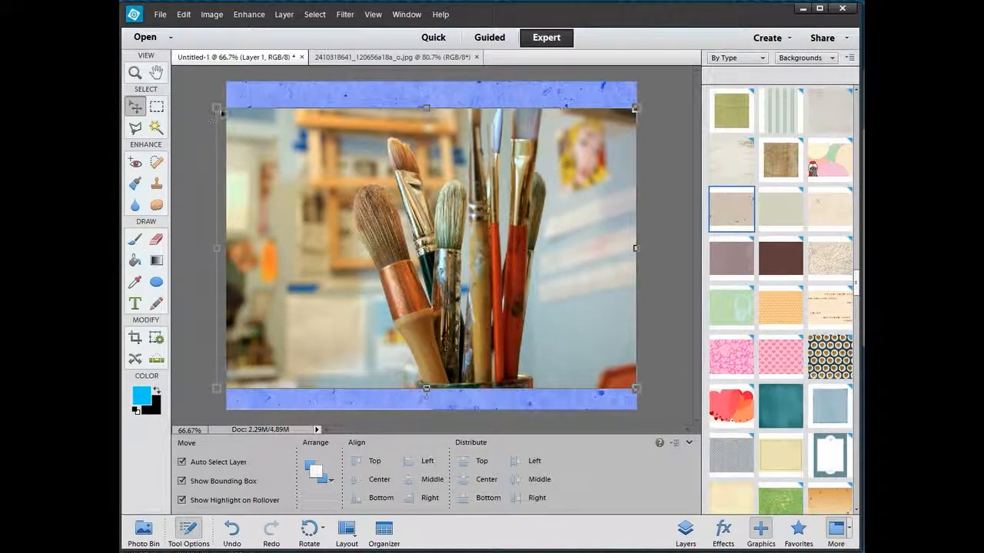
drag(215, 108, 177, 82)
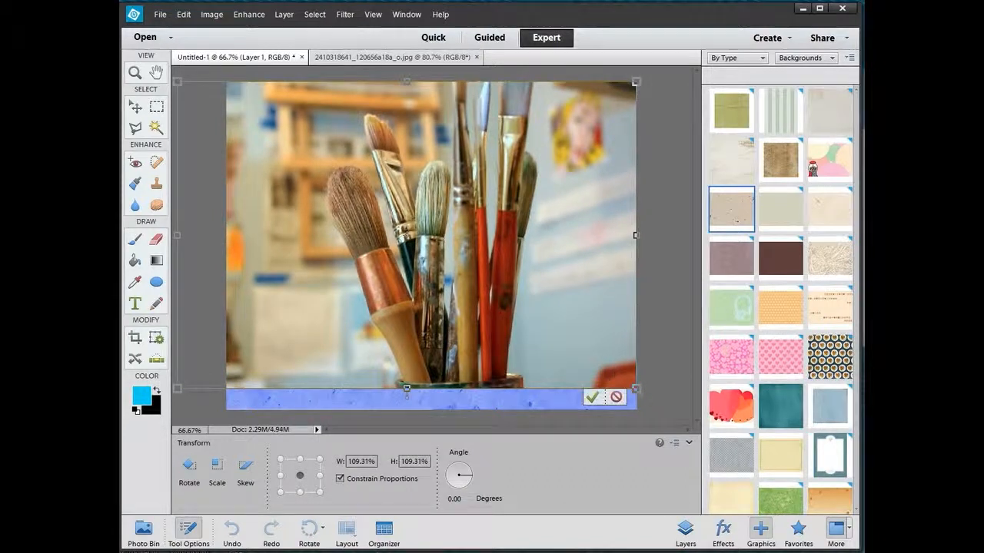
drag(637, 389, 670, 410)
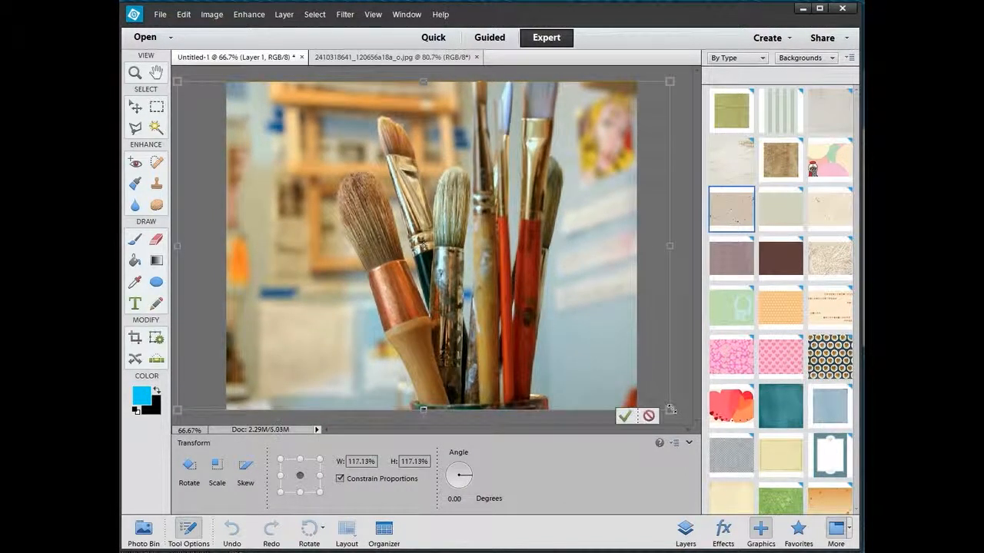
click(625, 417)
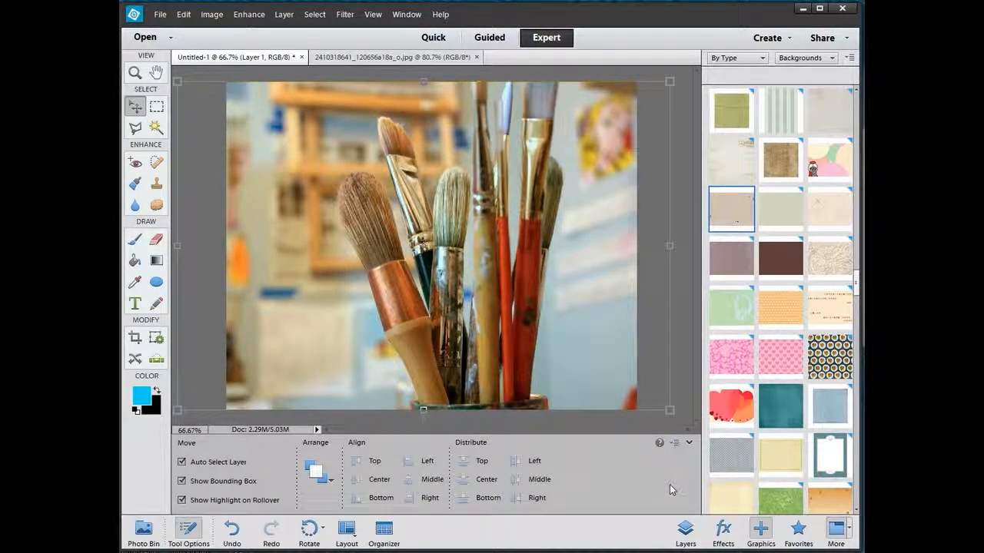
Examine the document's layers by selecting Background and Layer 1 in turn and toggling Layer 1's visibility off and on.
click(686, 531)
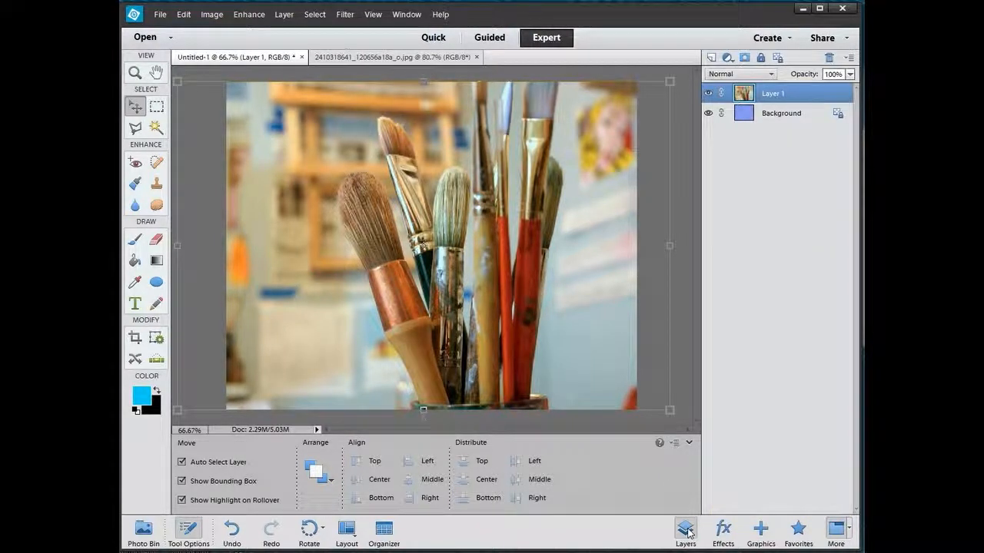
click(784, 111)
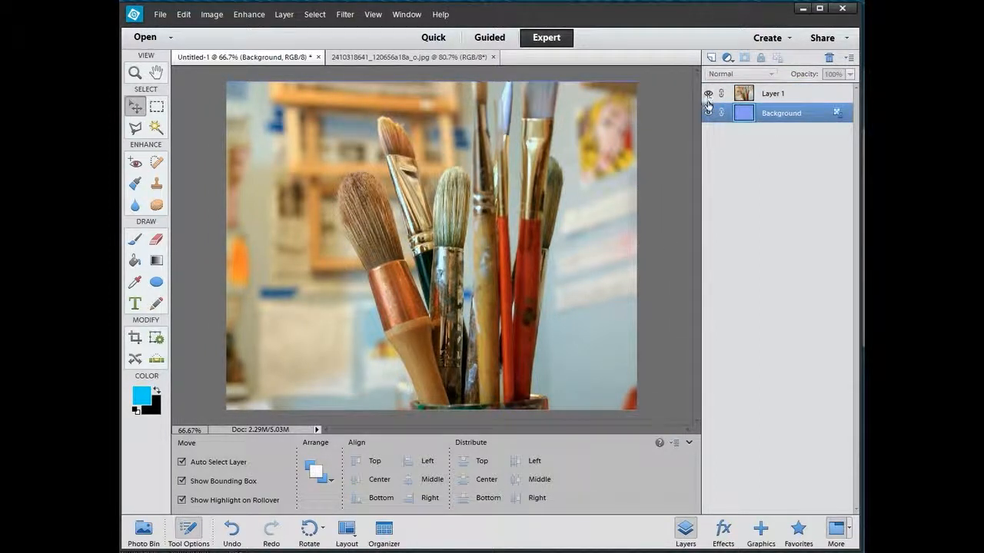
click(762, 95)
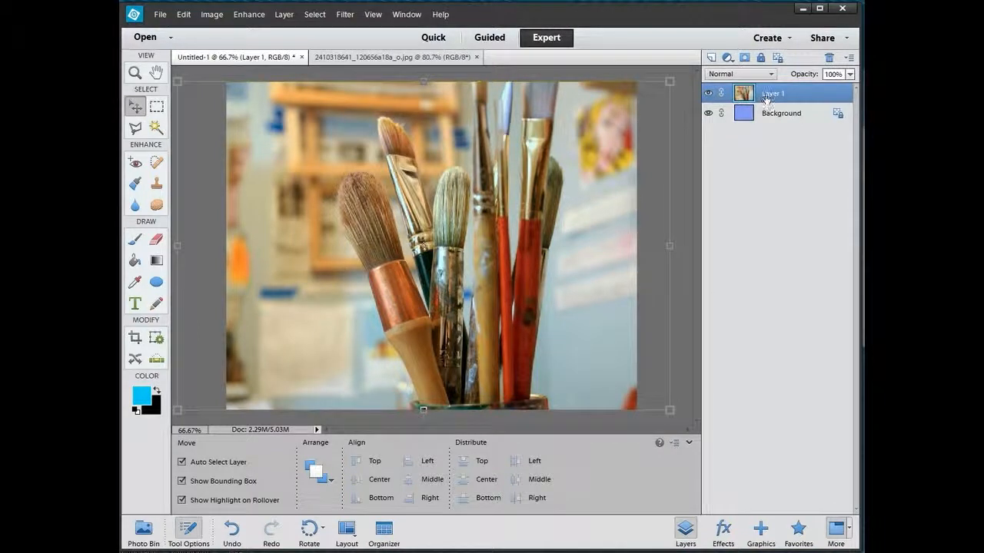
click(707, 94)
click(707, 94)
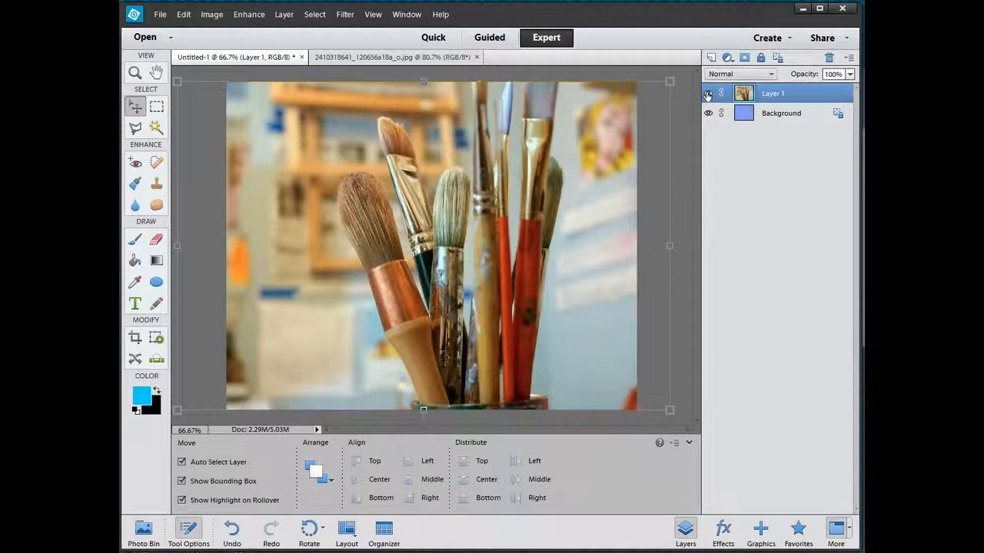
click(707, 95)
click(707, 95)
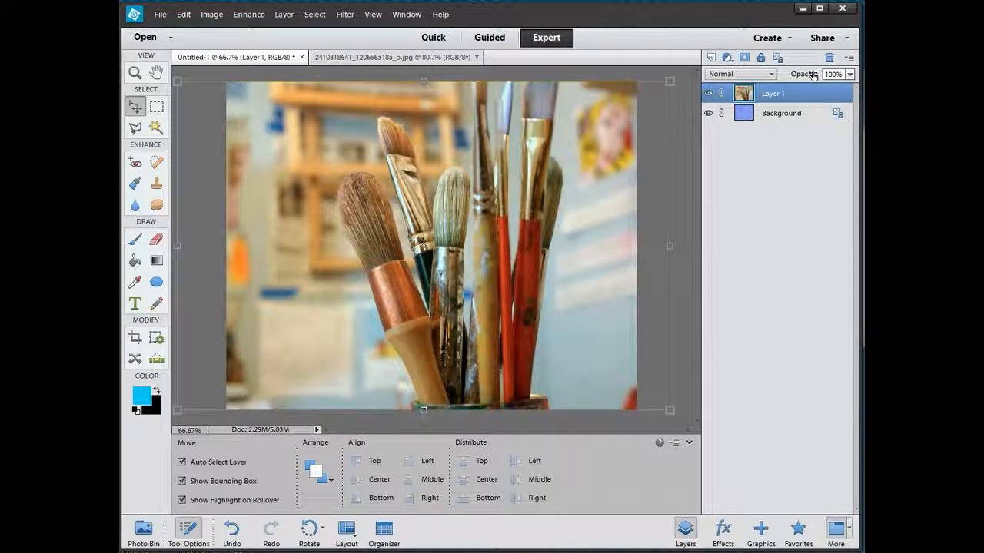
Lower Layer 1's opacity to 30% so the blue paper background shows through the paintbrush photo.
click(850, 75)
mouse_move(851, 89)
mouse_down()
mouse_move(800, 93)
mouse_move(835, 90)
mouse_up()
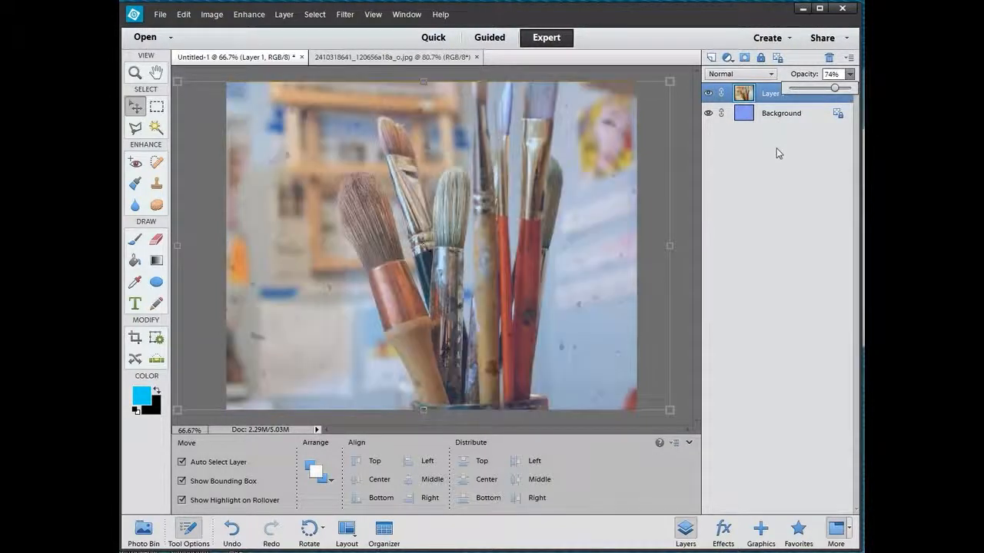
click(773, 201)
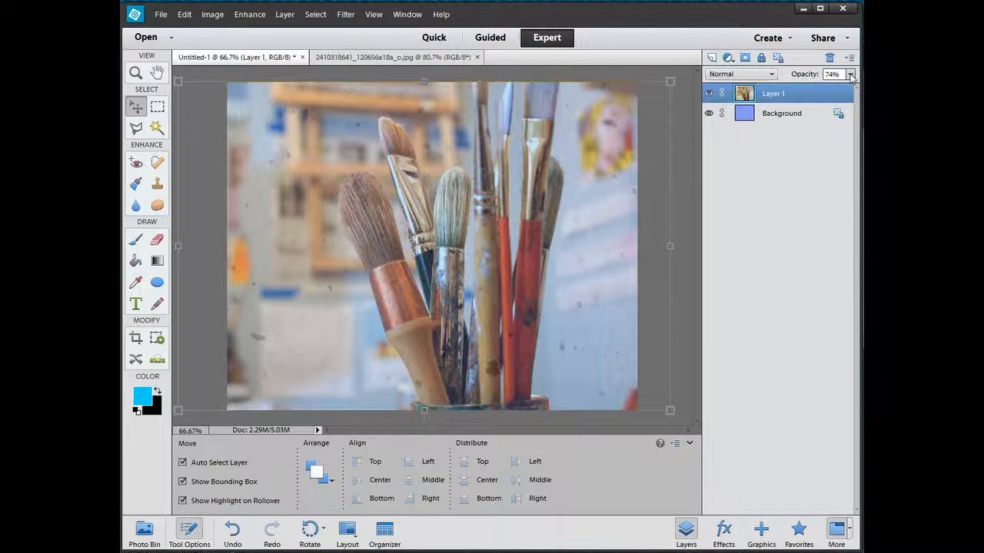
click(850, 74)
drag(836, 91, 810, 93)
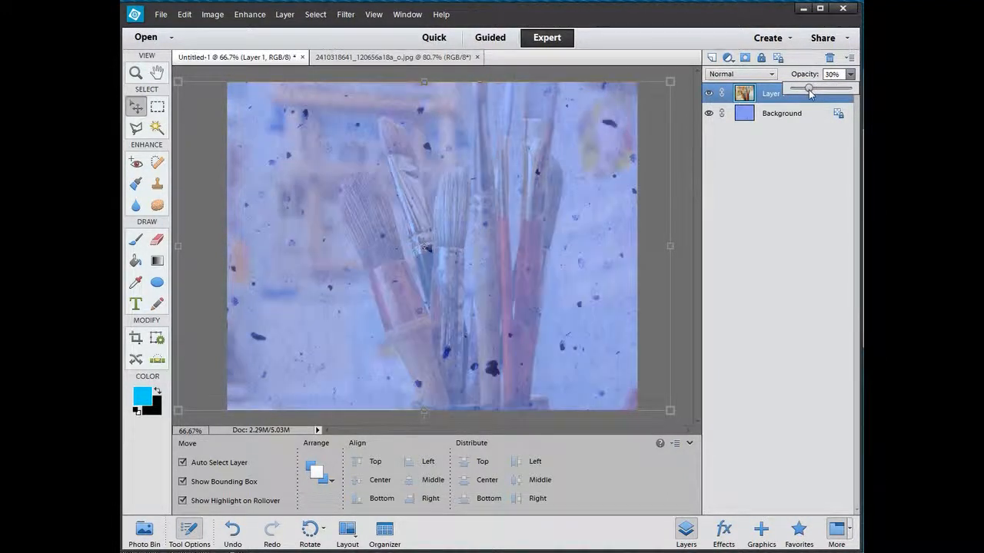
Add a horizontal line of white 150 pt Vladimir Script text with the person's title and name, directly above the Background layer.
click(796, 115)
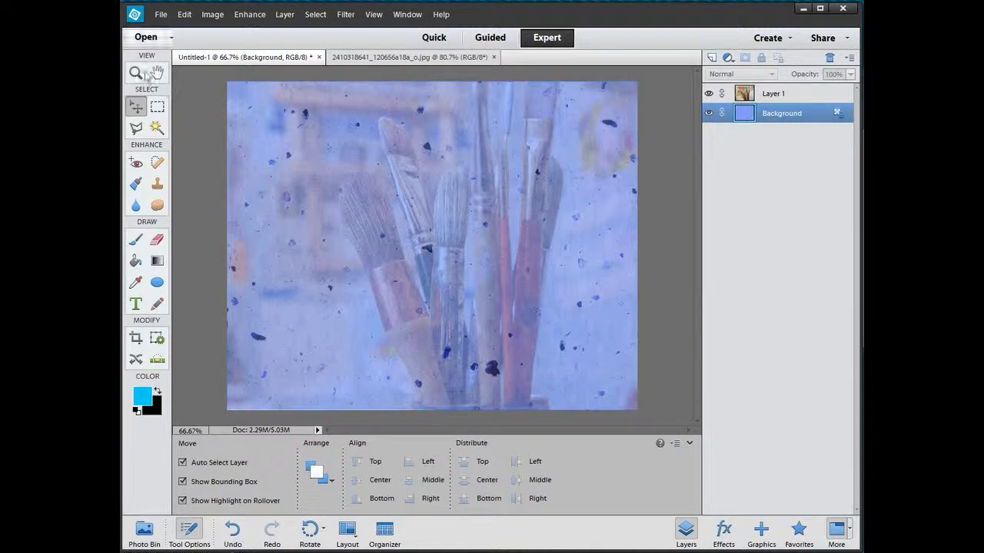
click(136, 307)
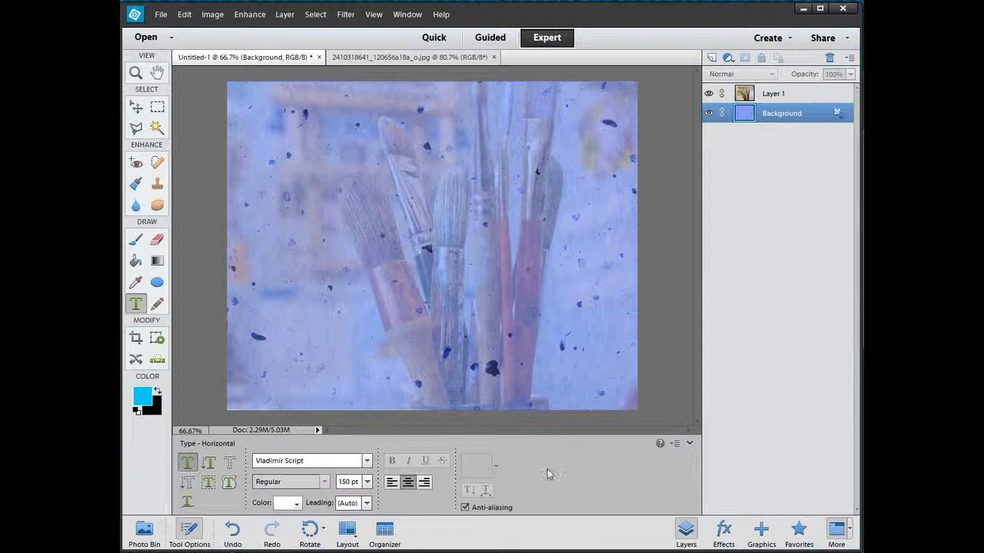
click(411, 227)
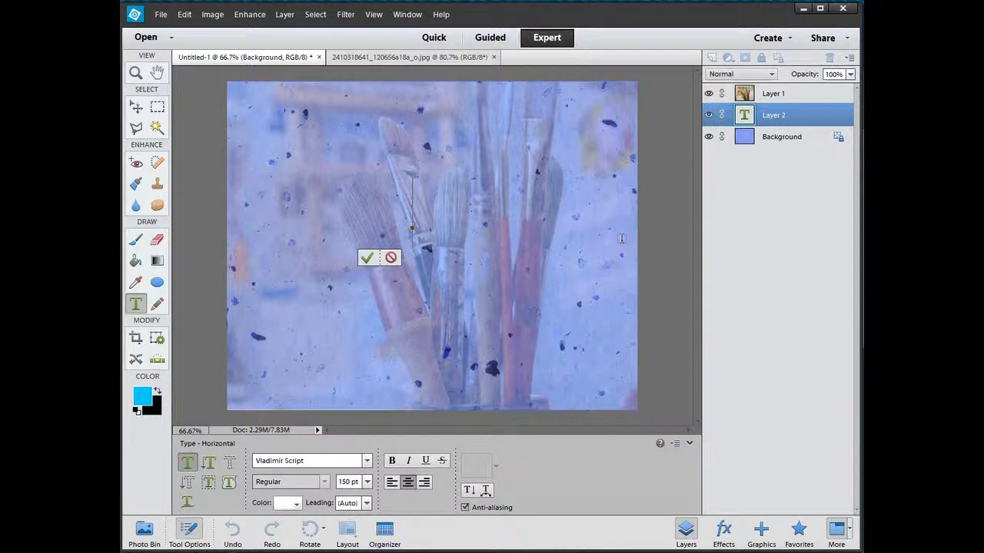
text(Mr. Muham)
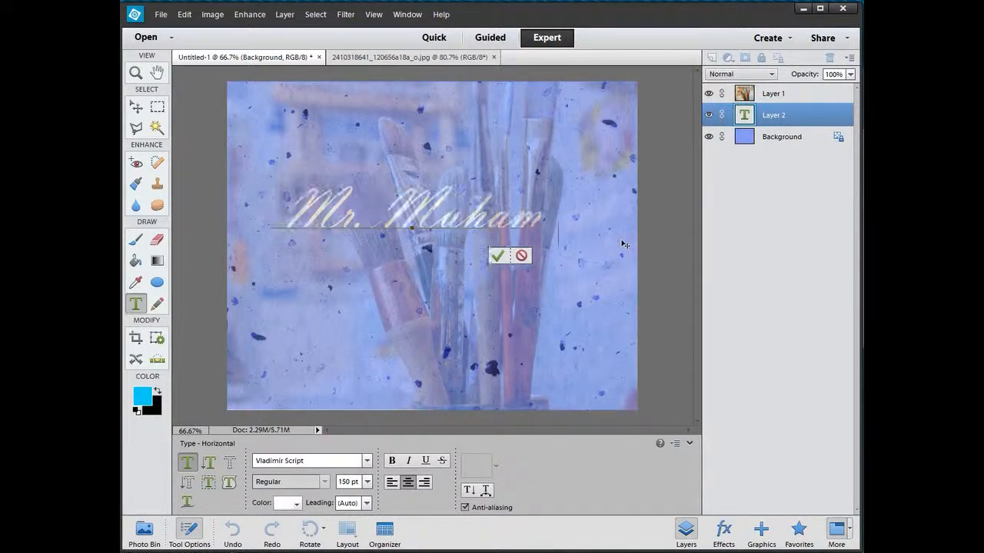
text(mad)
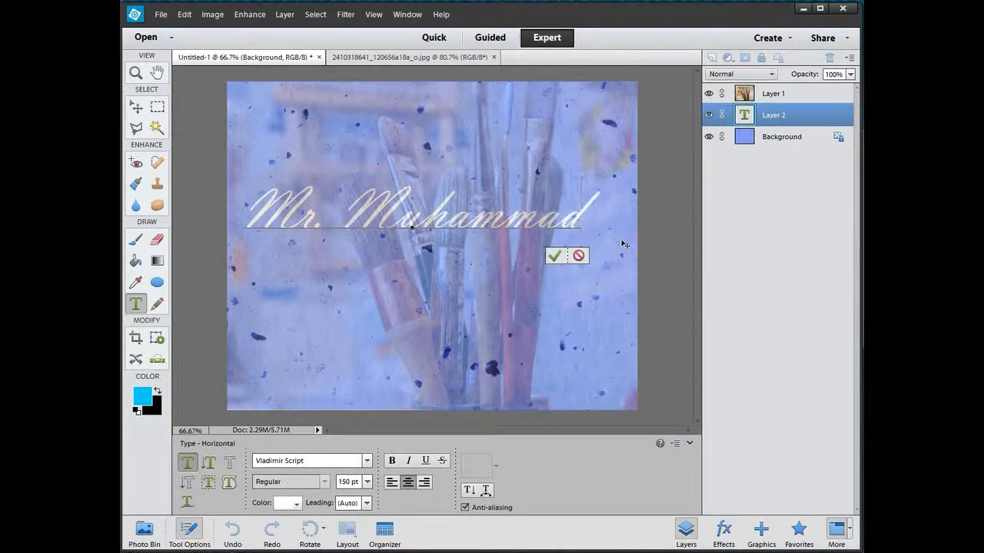
click(557, 260)
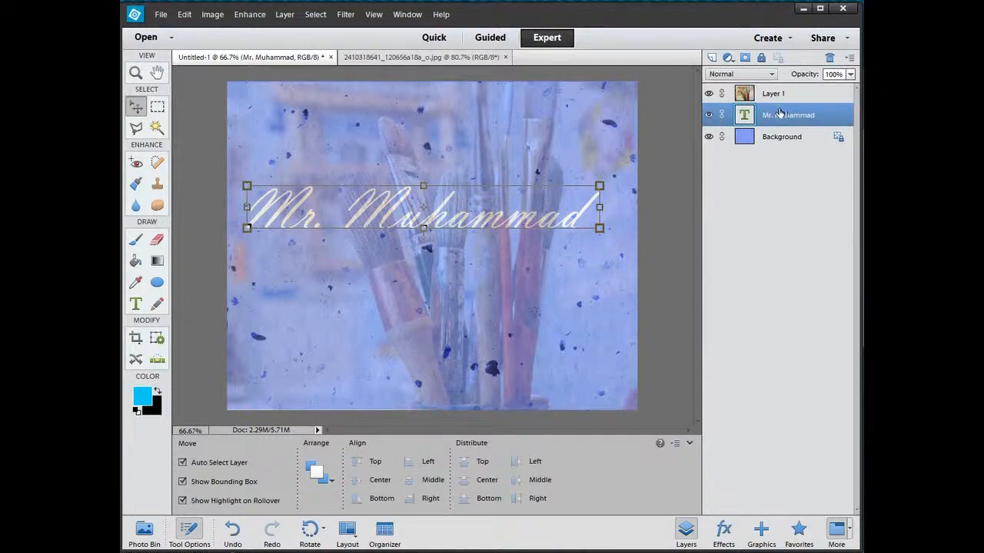
Bring the text layer above Layer 1, then scale the text to 101.93% and shift it down toward the canvas's middle.
drag(776, 118, 774, 92)
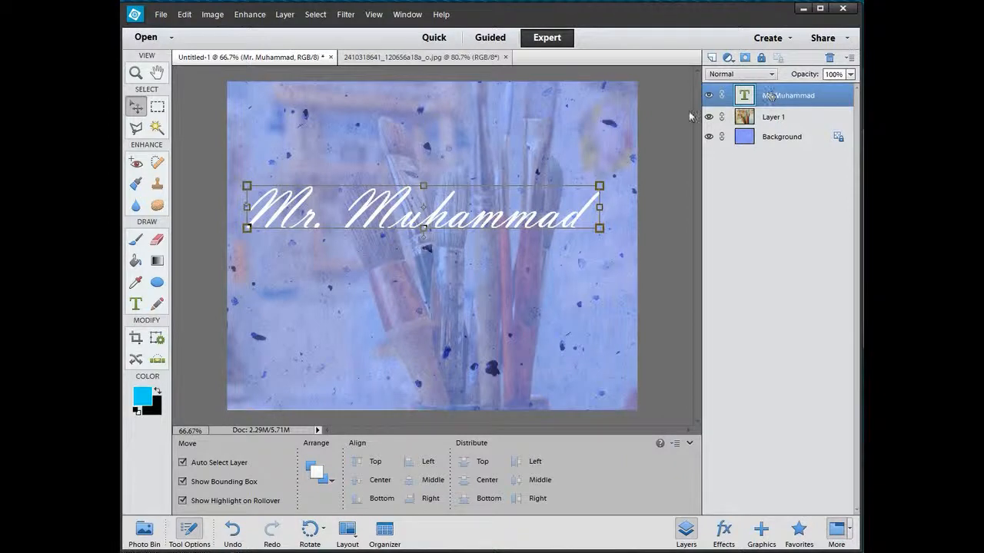
drag(451, 218, 452, 227)
drag(292, 219, 314, 209)
drag(269, 182, 242, 162)
drag(316, 213, 325, 259)
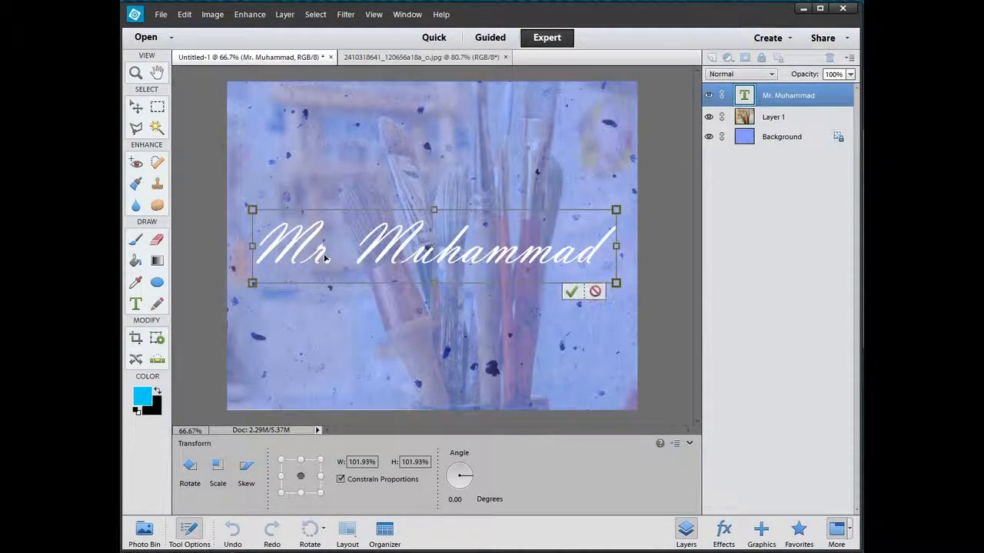
click(570, 292)
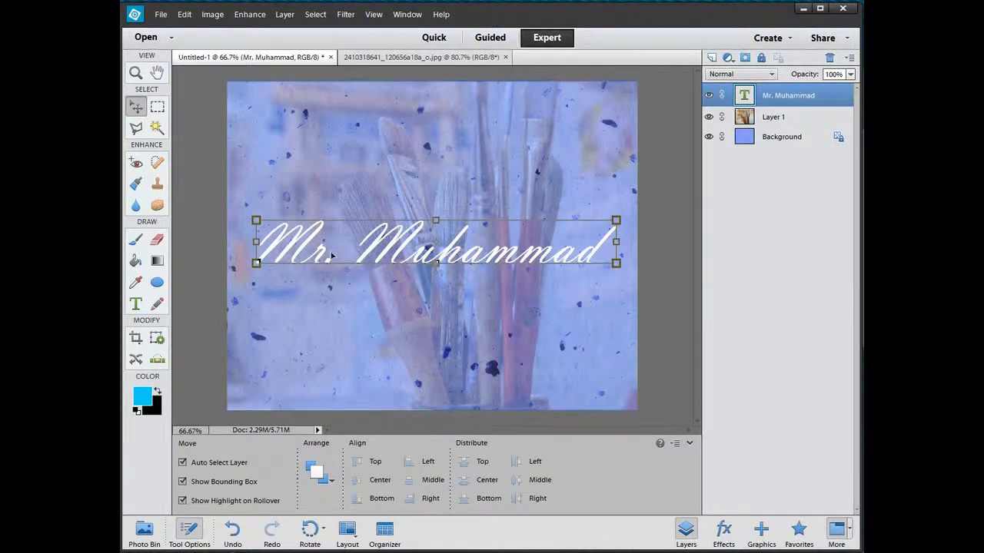
Warp the name text into a curve with the horizontal Arc style.
double_click(291, 244)
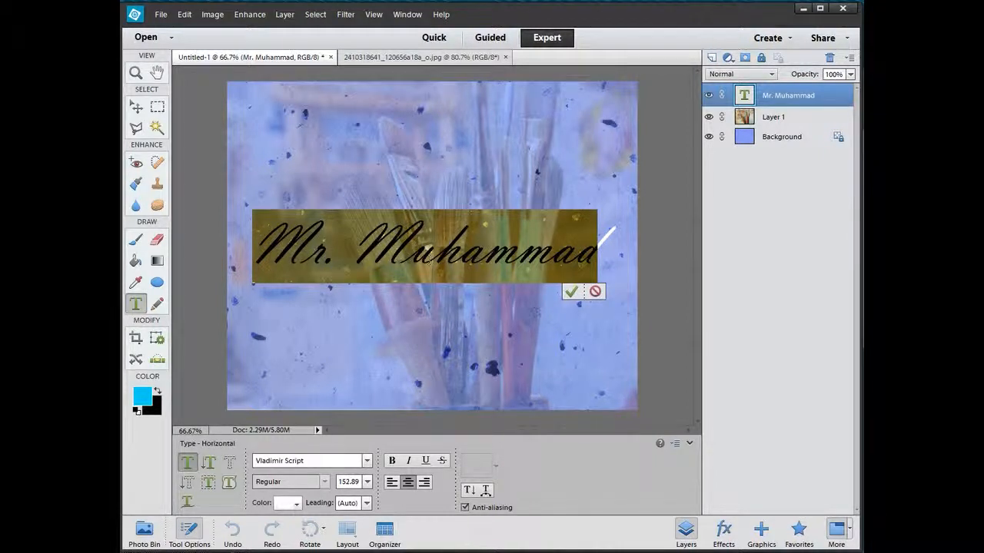
click(367, 460)
click(510, 468)
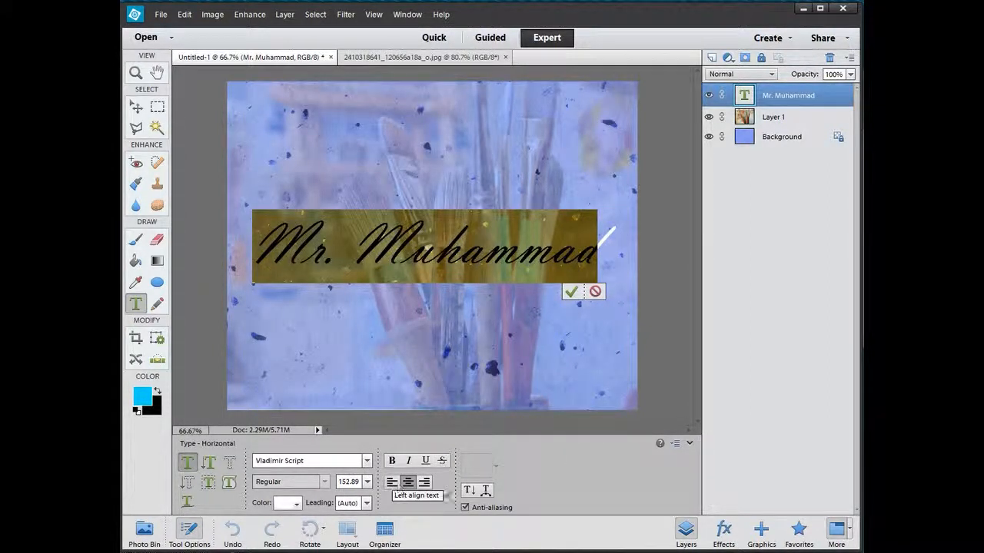
click(485, 490)
drag(584, 239, 634, 80)
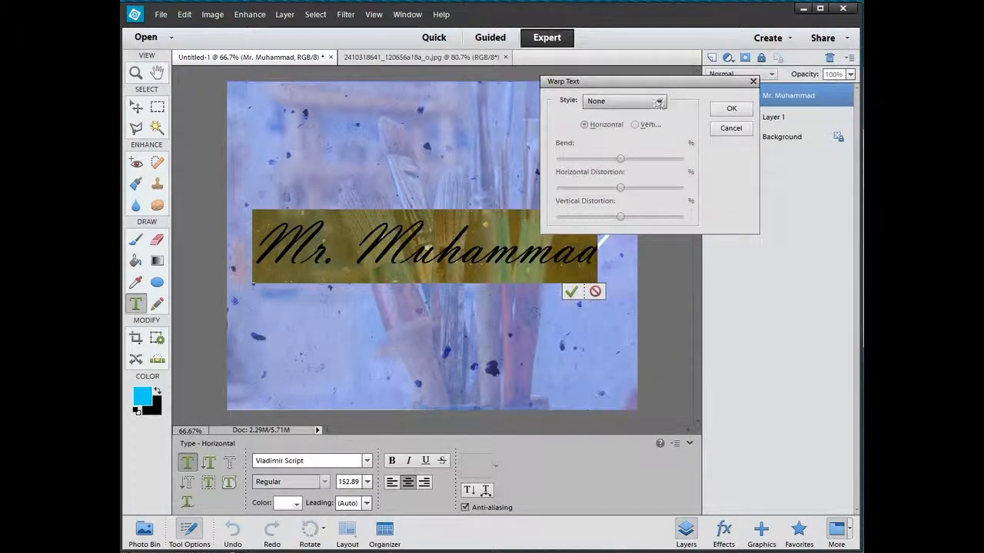
click(659, 103)
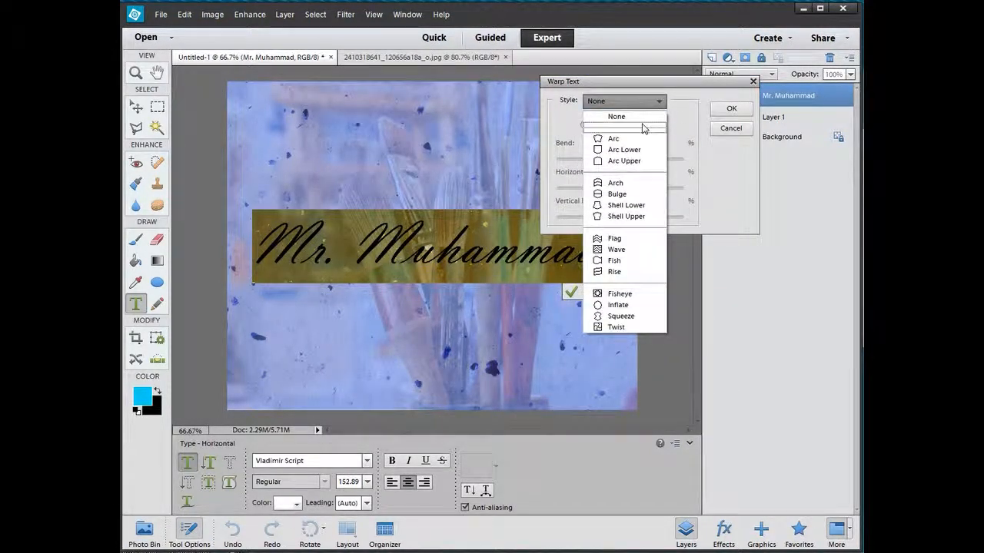
click(621, 139)
drag(651, 159, 647, 188)
drag(681, 82, 720, 333)
click(765, 361)
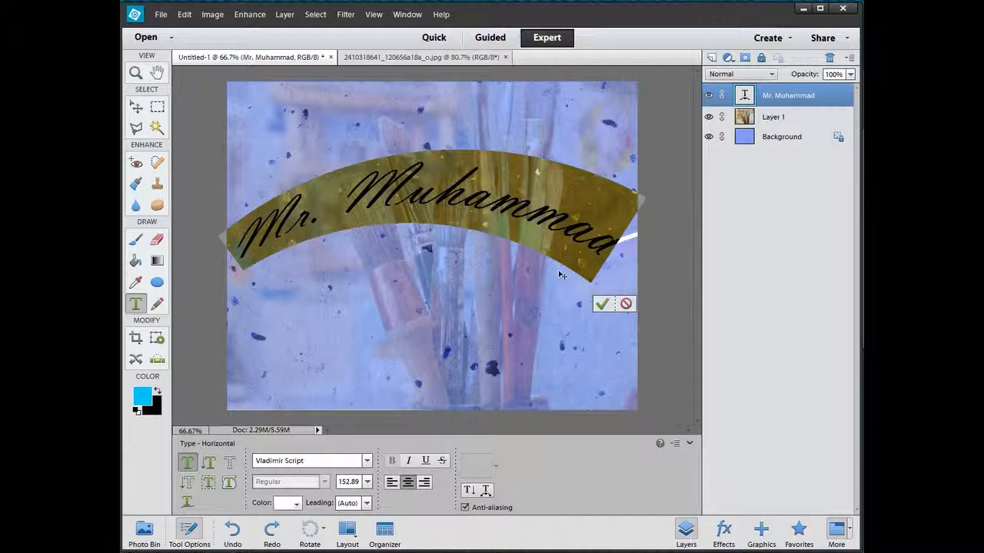
click(602, 303)
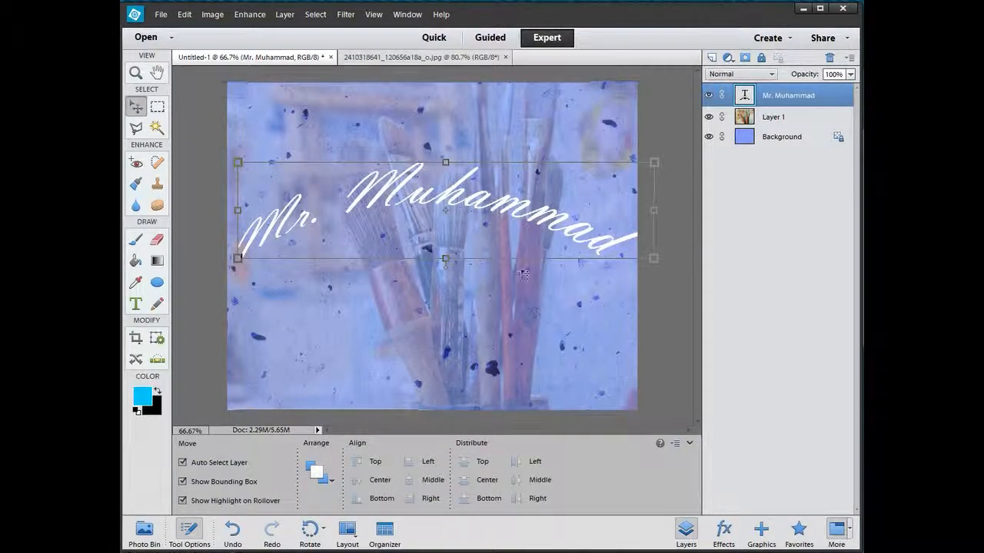
Scale the arched text proportionally to 81.40% and reposition it so it fits inside the canvas.
click(656, 164)
drag(655, 127, 573, 178)
drag(469, 241, 512, 240)
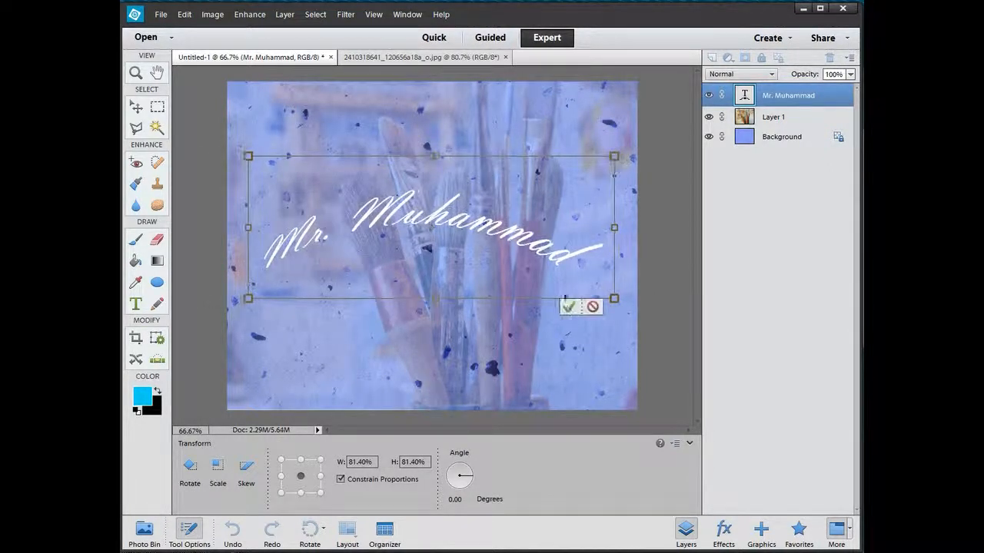
click(568, 307)
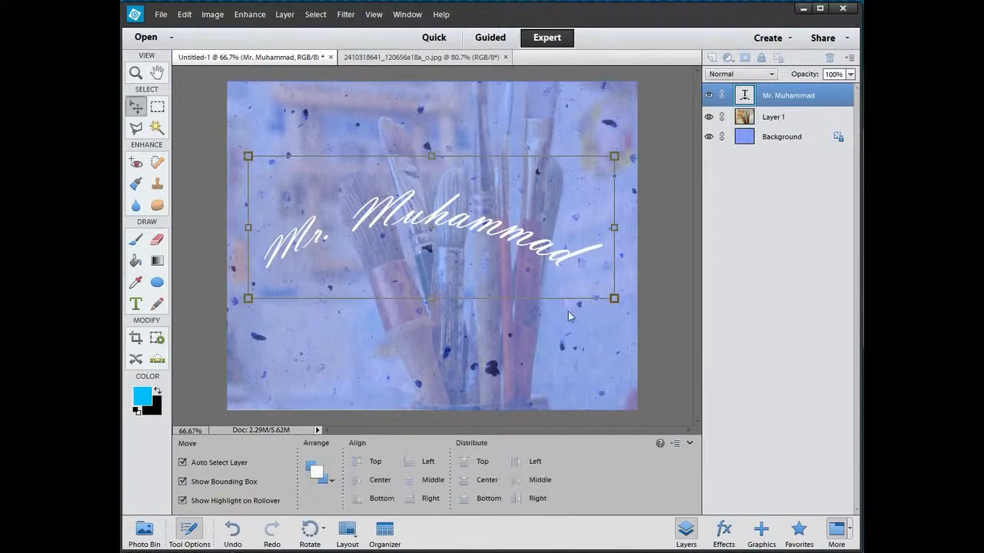
click(640, 254)
click(496, 243)
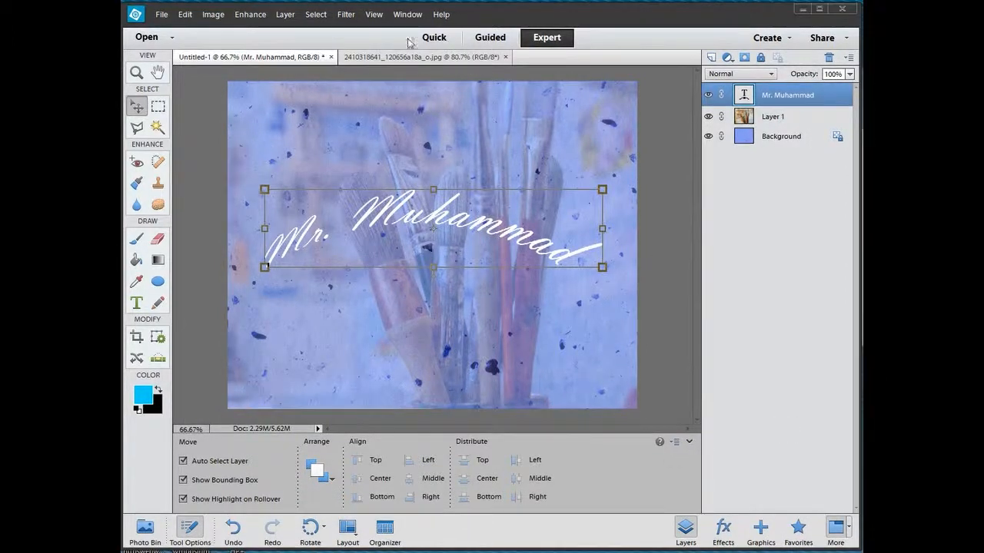
Open the text layer's style settings and add a stroke with a size of 7 px.
click(291, 18)
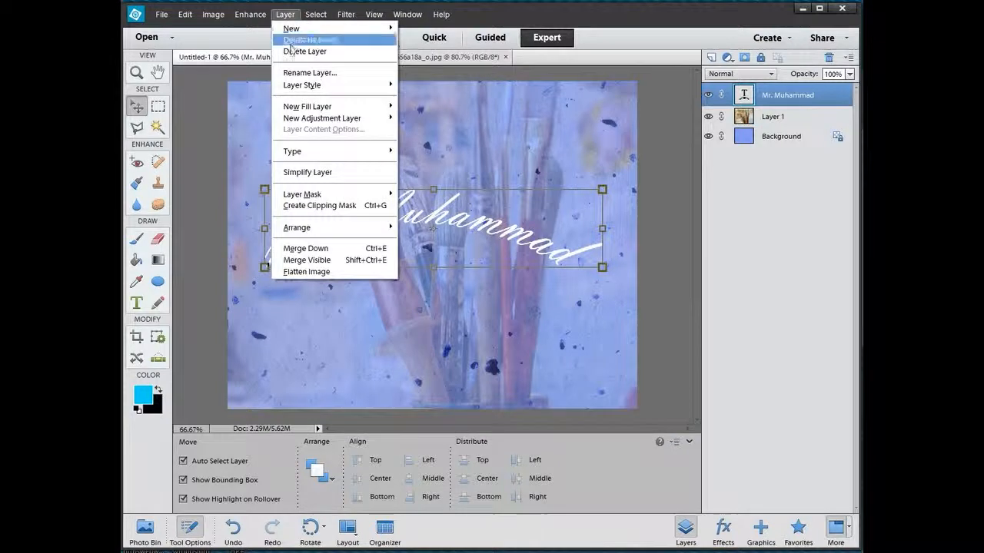
mouse_move(324, 88)
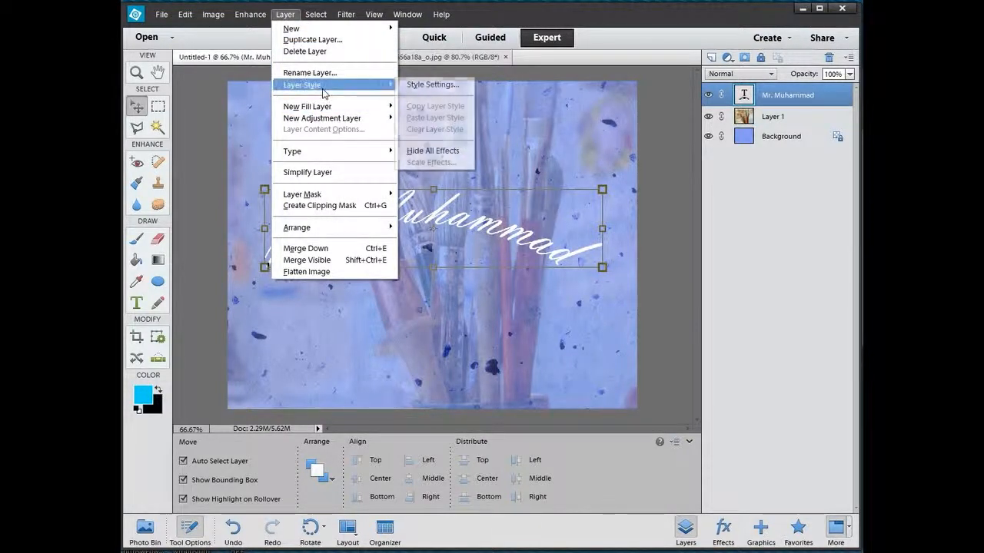
click(433, 86)
drag(698, 90, 668, 270)
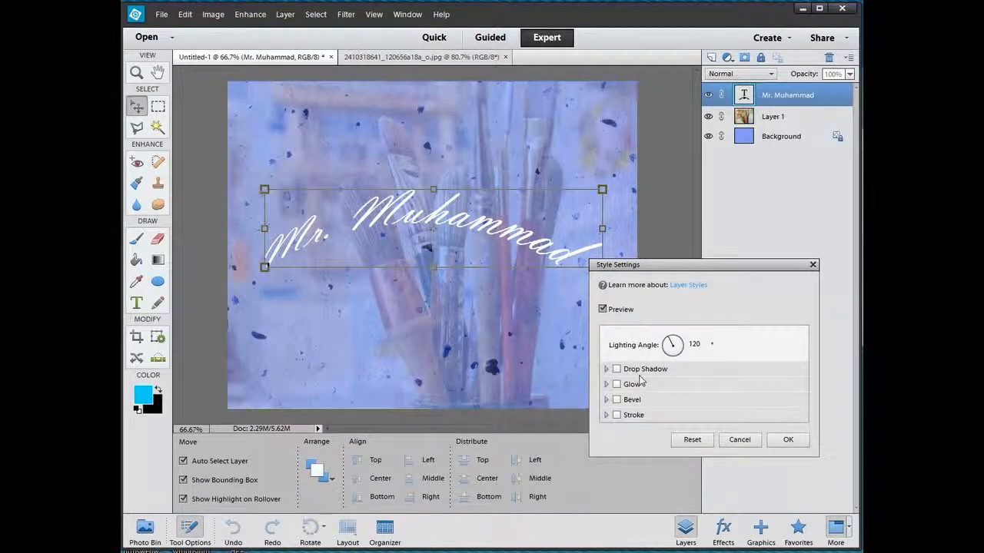
click(616, 415)
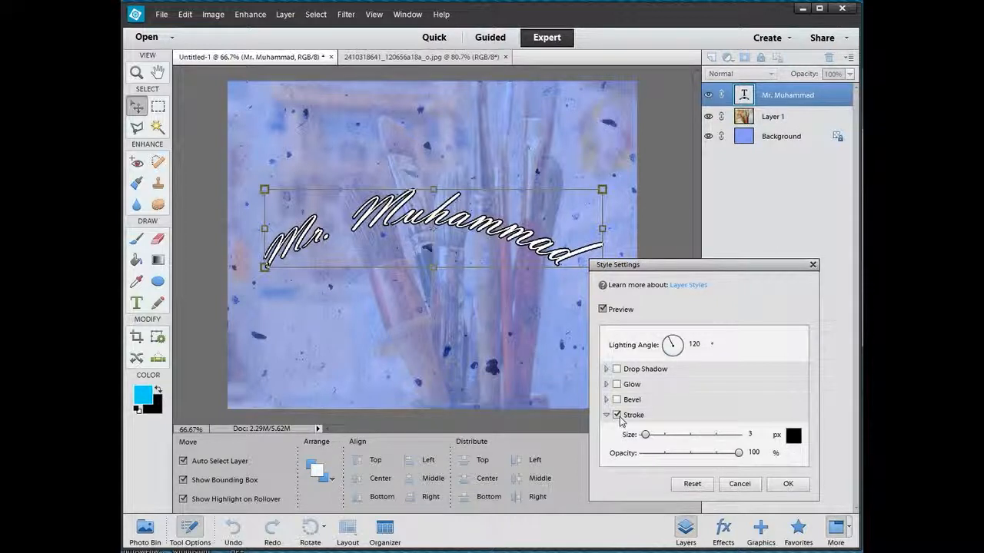
mouse_move(647, 437)
mouse_down()
mouse_move(659, 436)
mouse_move(649, 436)
mouse_up()
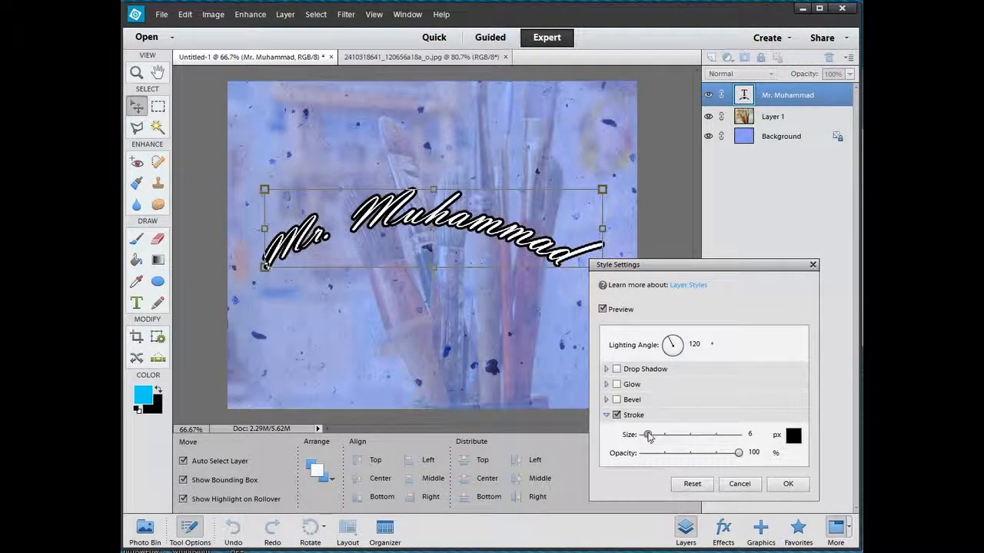
Set the text's stroke color to bright red and add an upward bevel with a size of 4 px.
click(792, 439)
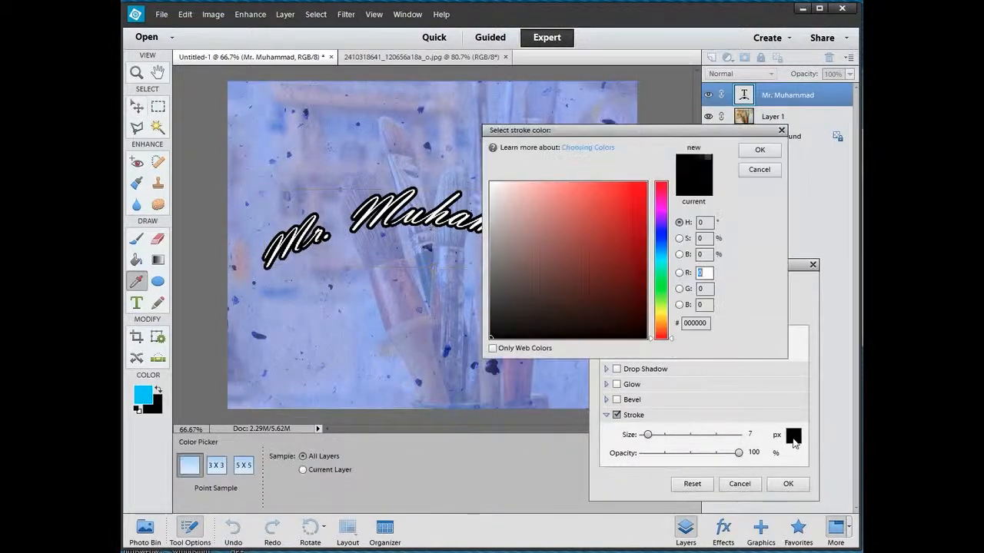
click(645, 268)
click(643, 201)
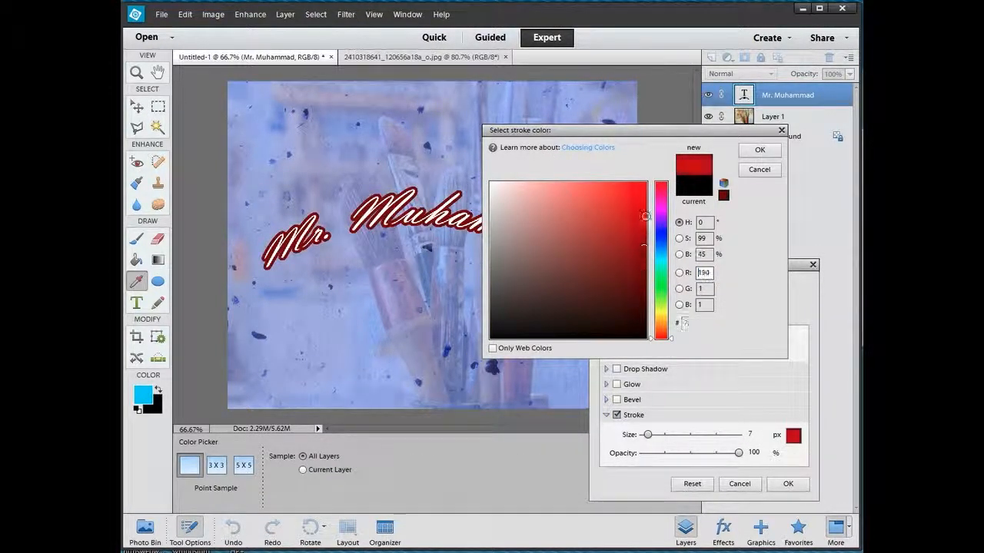
click(758, 150)
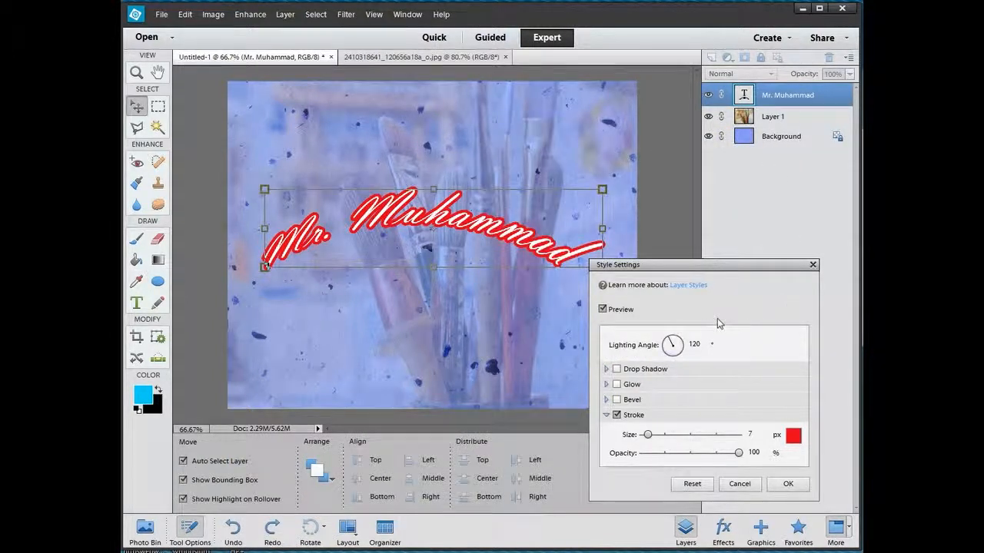
click(617, 401)
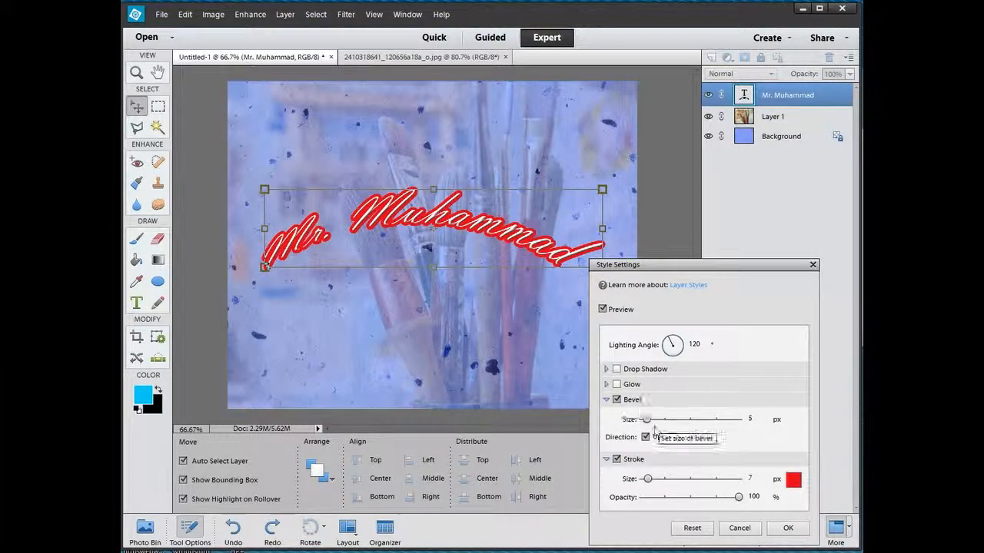
mouse_move(646, 422)
mouse_down()
mouse_move(673, 422)
mouse_move(647, 424)
mouse_up()
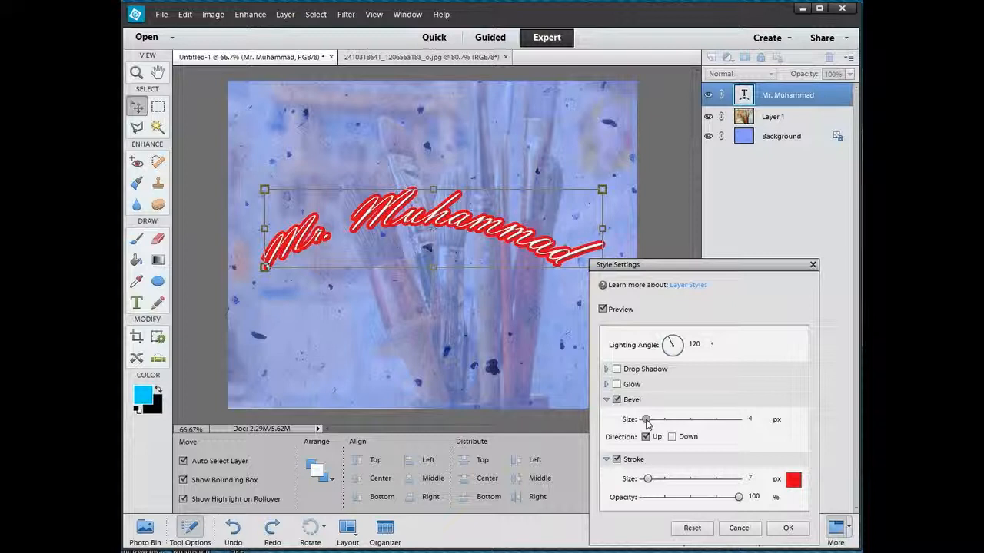
Add an outer glow to the text with a size of about 67 px and 100% opacity.
click(619, 385)
drag(669, 272, 687, 98)
click(625, 293)
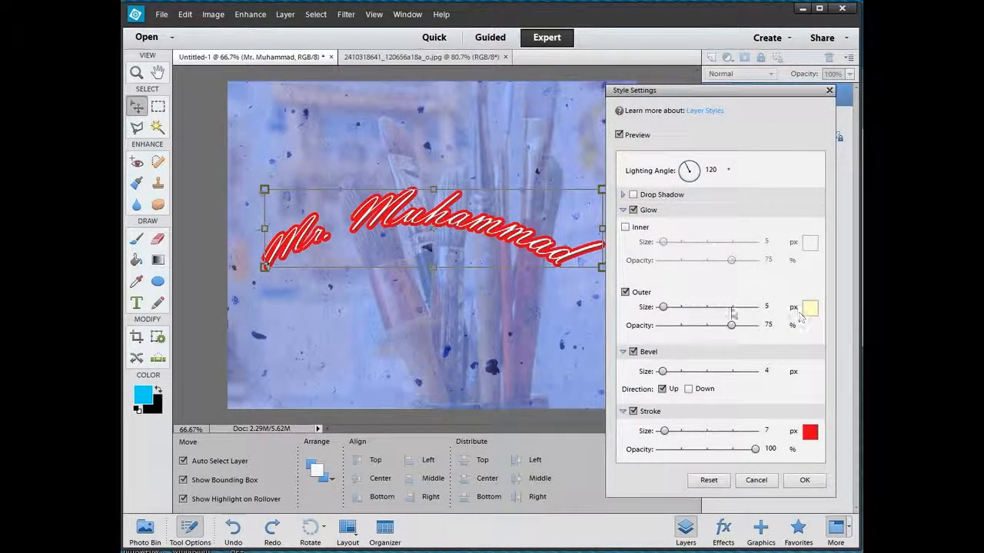
mouse_move(662, 307)
mouse_down()
mouse_move(696, 308)
mouse_move(679, 311)
mouse_up()
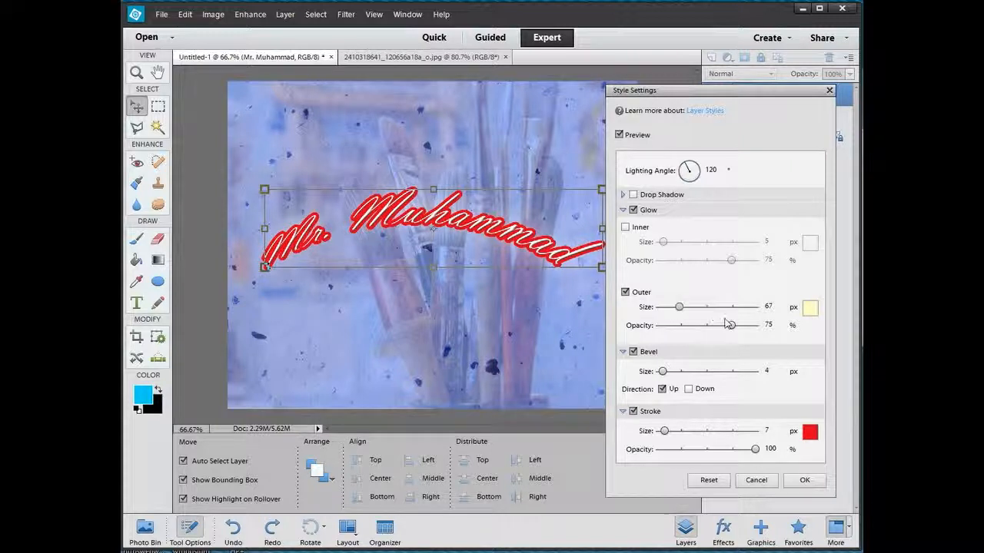
drag(733, 327, 761, 327)
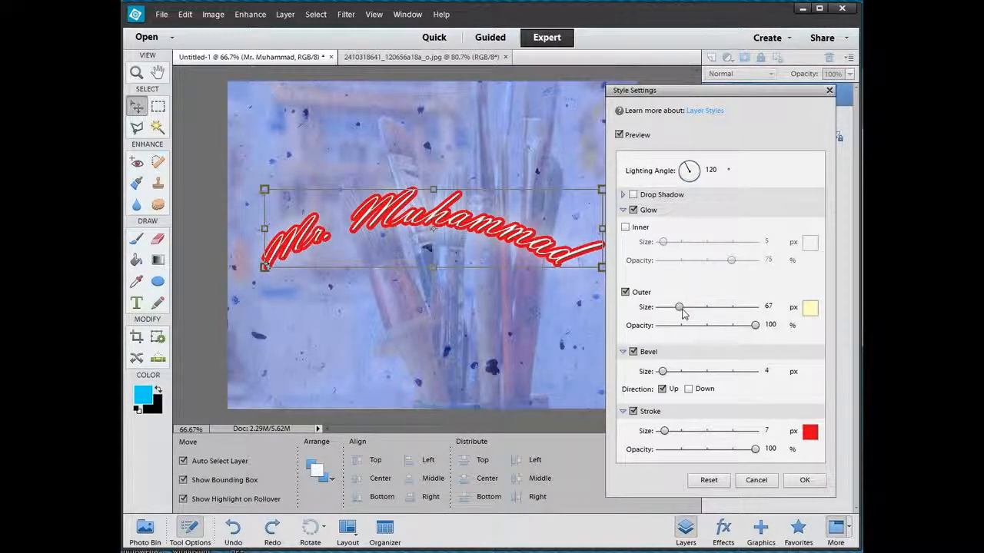
drag(682, 309, 684, 310)
Set the text's outer glow color to bright red (fc000c) and its size to about 70 px.
click(809, 308)
click(661, 183)
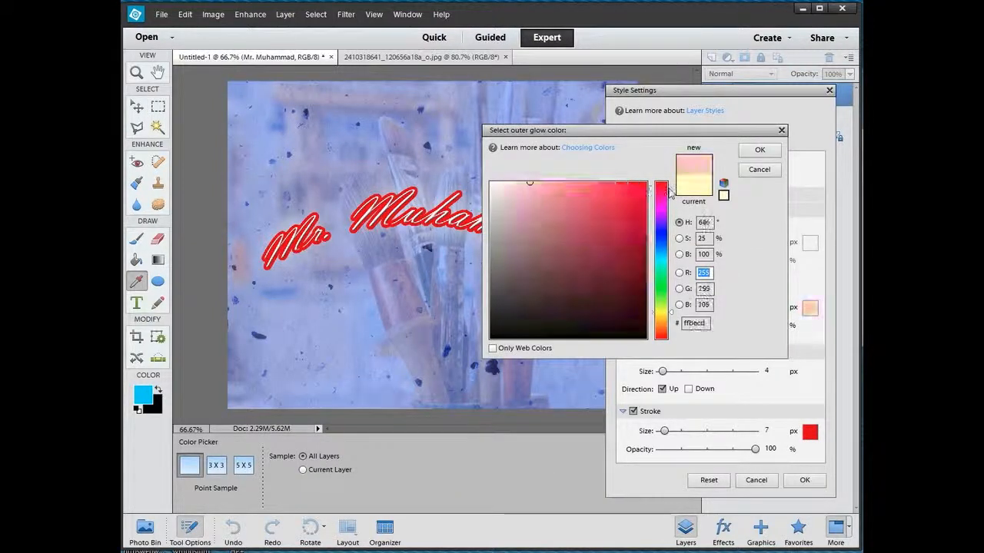
click(647, 183)
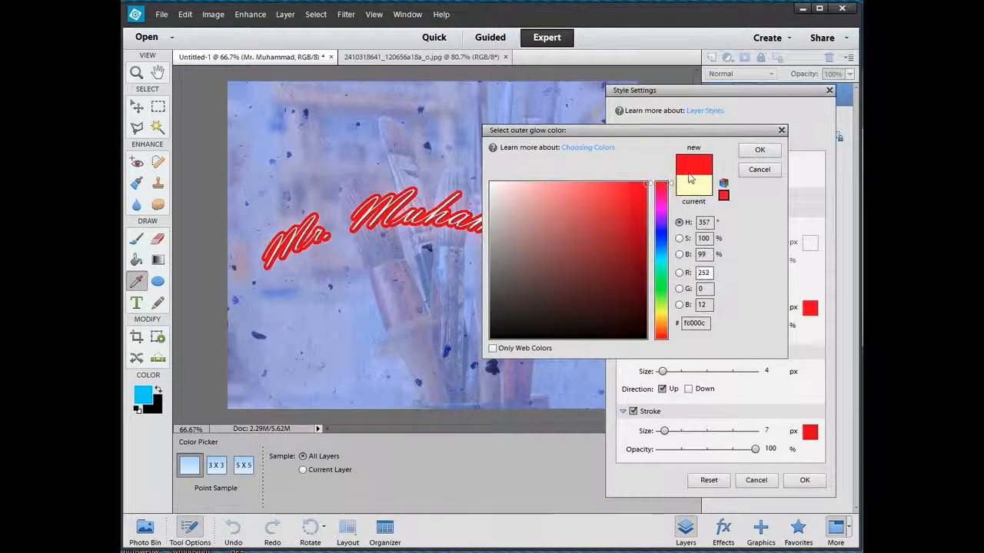
click(760, 150)
mouse_move(686, 309)
mouse_down()
mouse_move(701, 312)
mouse_move(681, 311)
mouse_up()
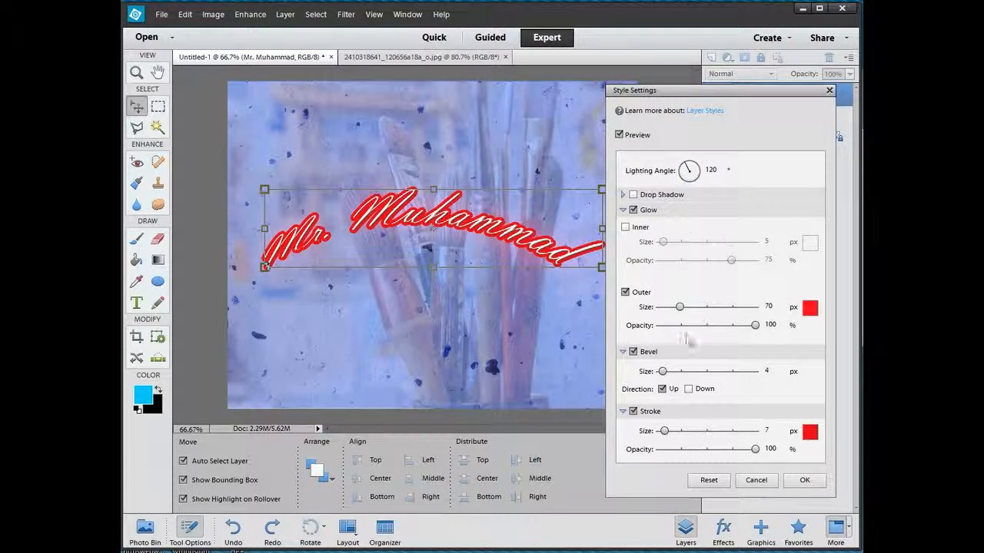
Add a black drop shadow with size 9 px, distance 28 px and 81% opacity, and apply the text's style settings.
click(633, 195)
drag(682, 91, 684, 50)
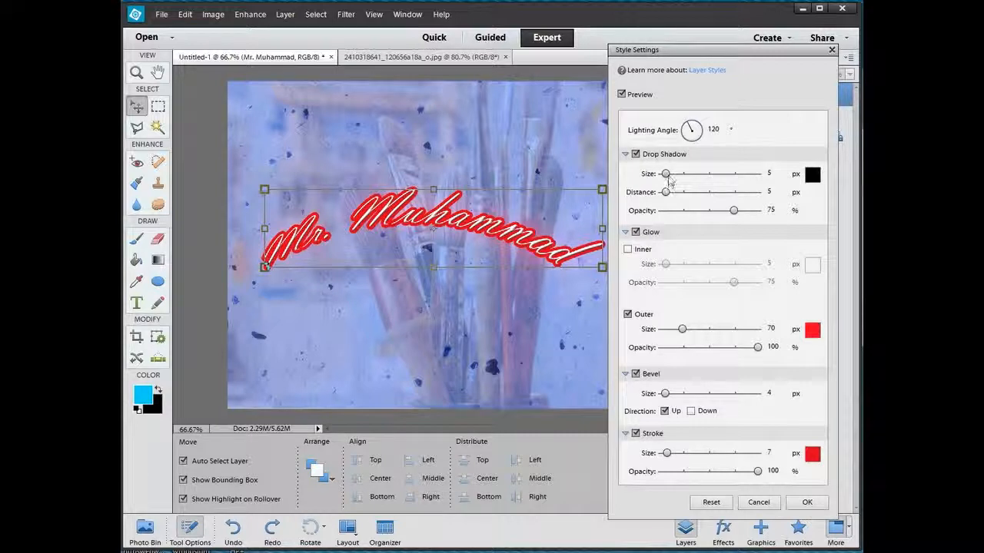
mouse_move(665, 193)
mouse_down()
mouse_move(713, 196)
mouse_move(680, 192)
mouse_move(668, 174)
mouse_move(682, 179)
mouse_move(659, 181)
mouse_move(667, 185)
mouse_up()
mouse_move(735, 215)
mouse_down()
mouse_move(710, 212)
mouse_move(752, 213)
mouse_move(707, 212)
mouse_move(739, 213)
mouse_up()
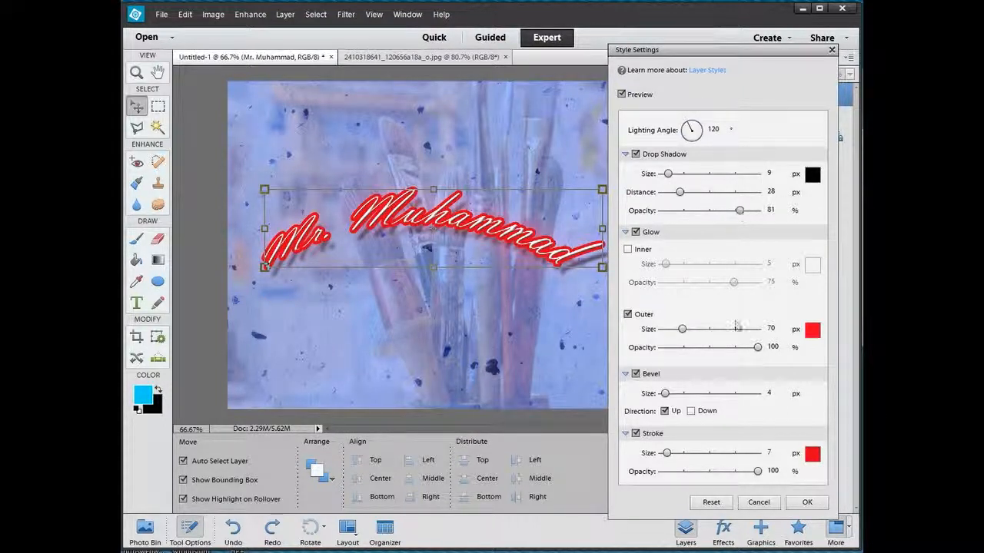
drag(746, 50, 733, 36)
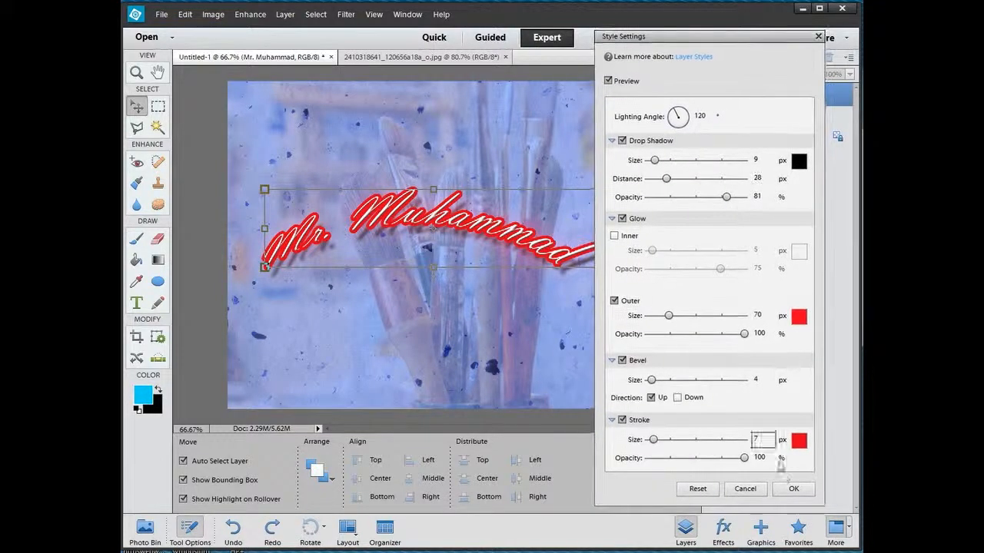
click(793, 489)
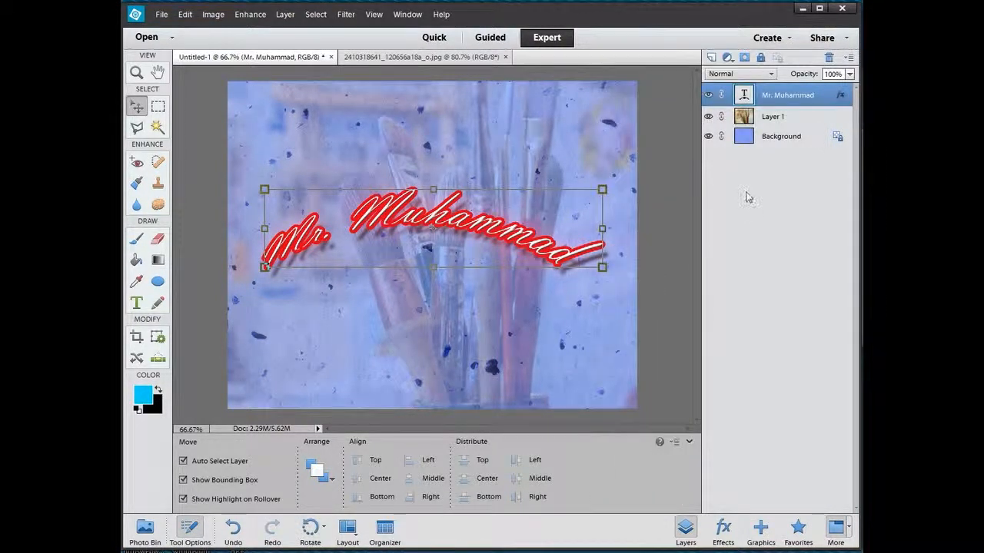